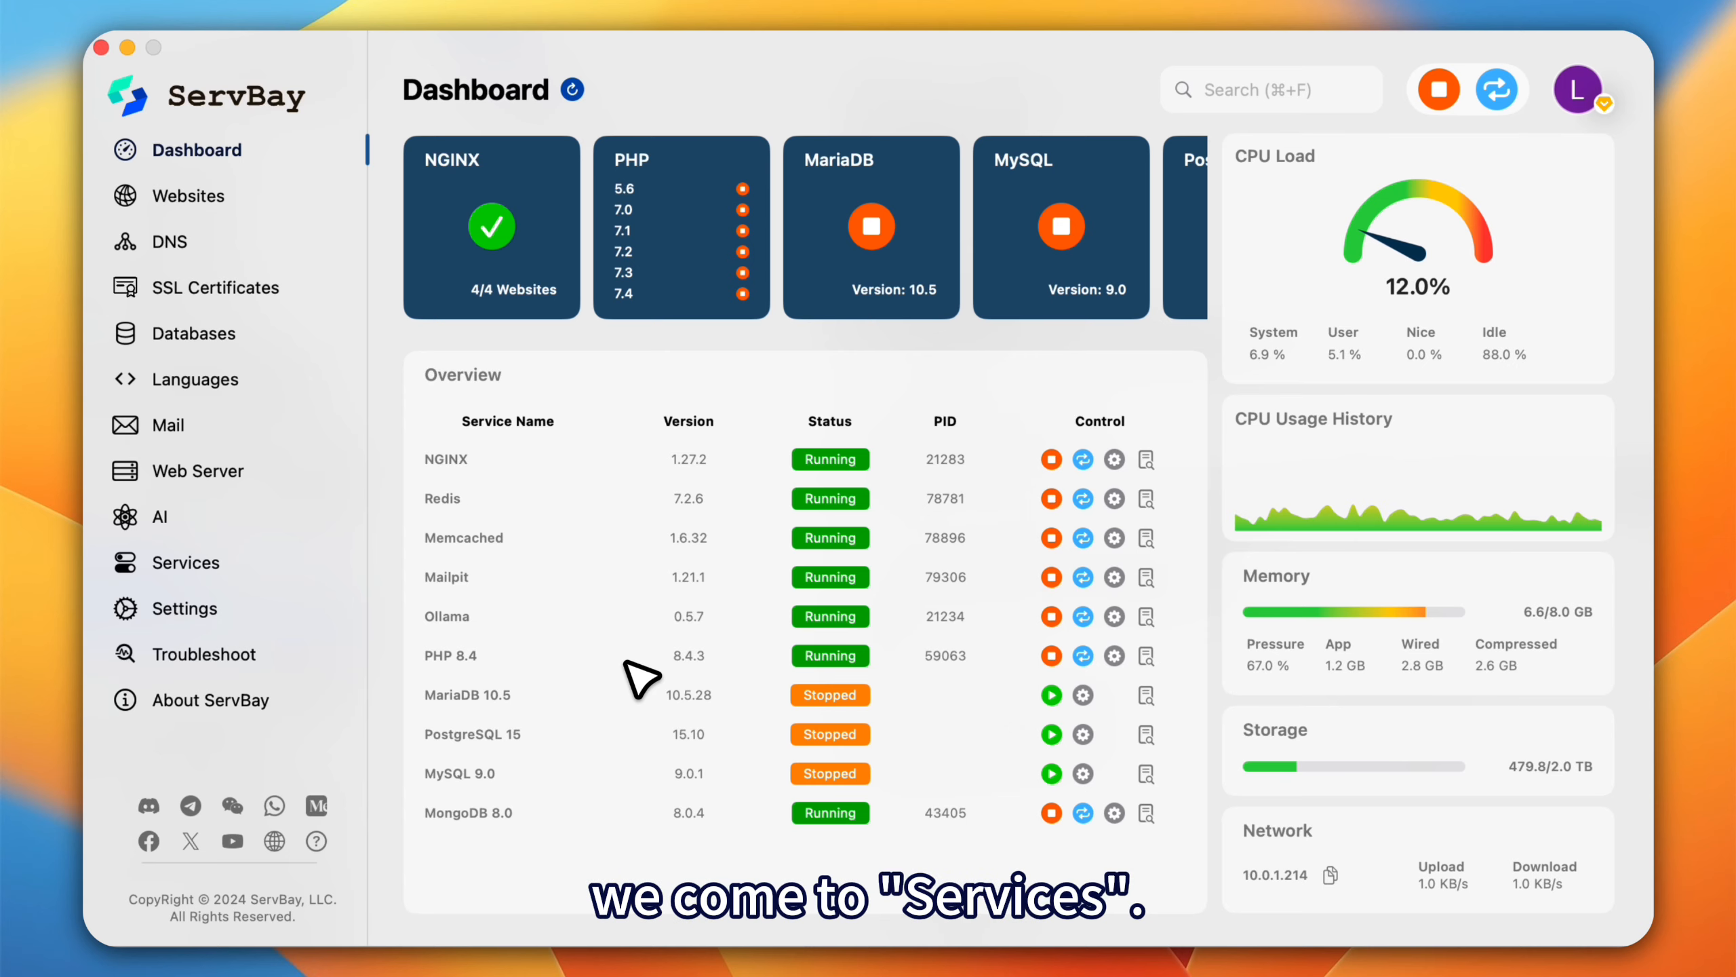
# Install PHP 8.3 from the PHP services list and enable it without making it the default version
pyautogui.click(231, 573)
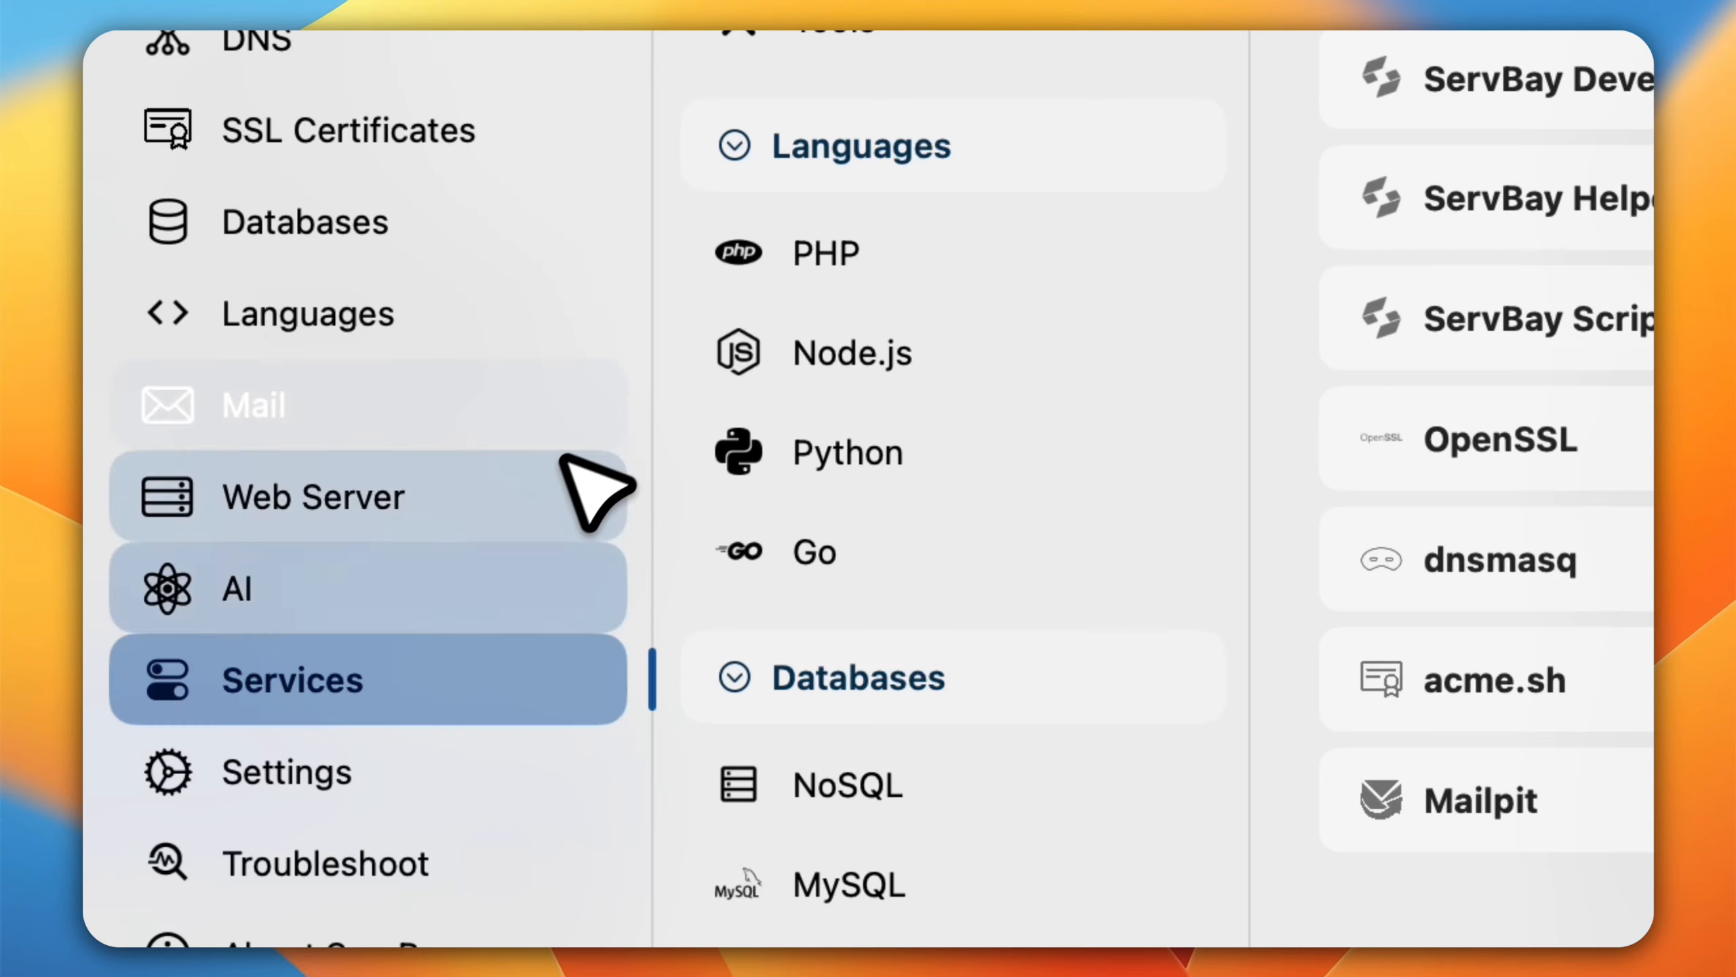
pyautogui.click(805, 293)
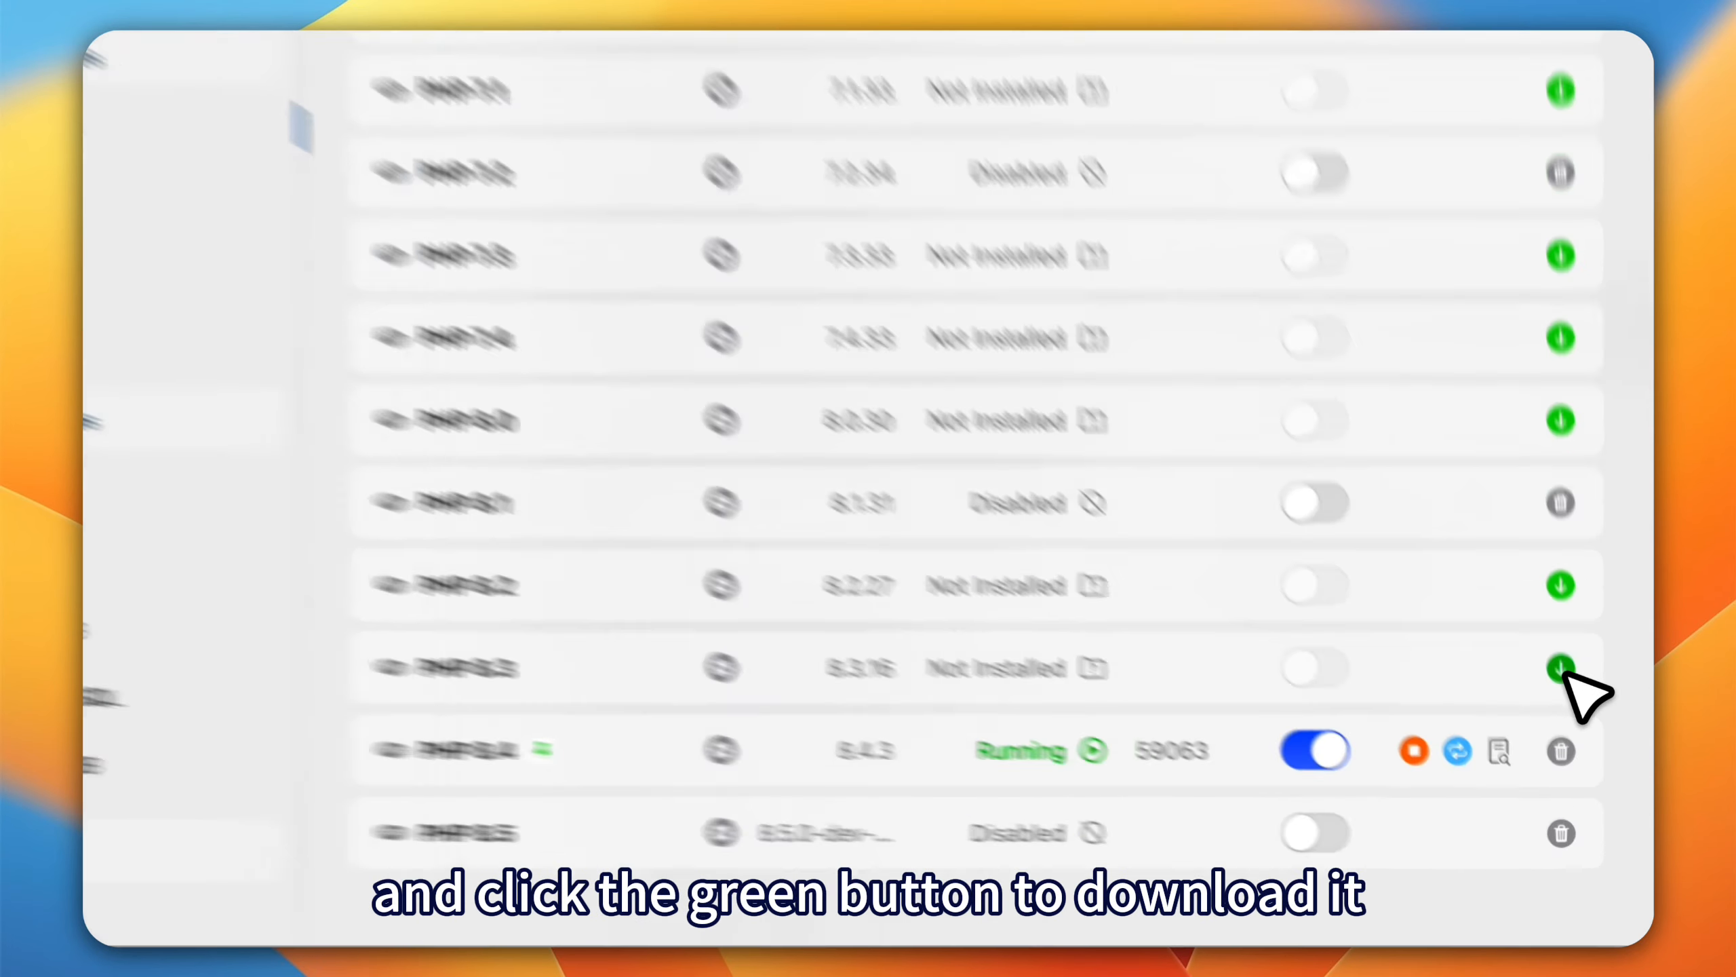
pyautogui.click(1560, 668)
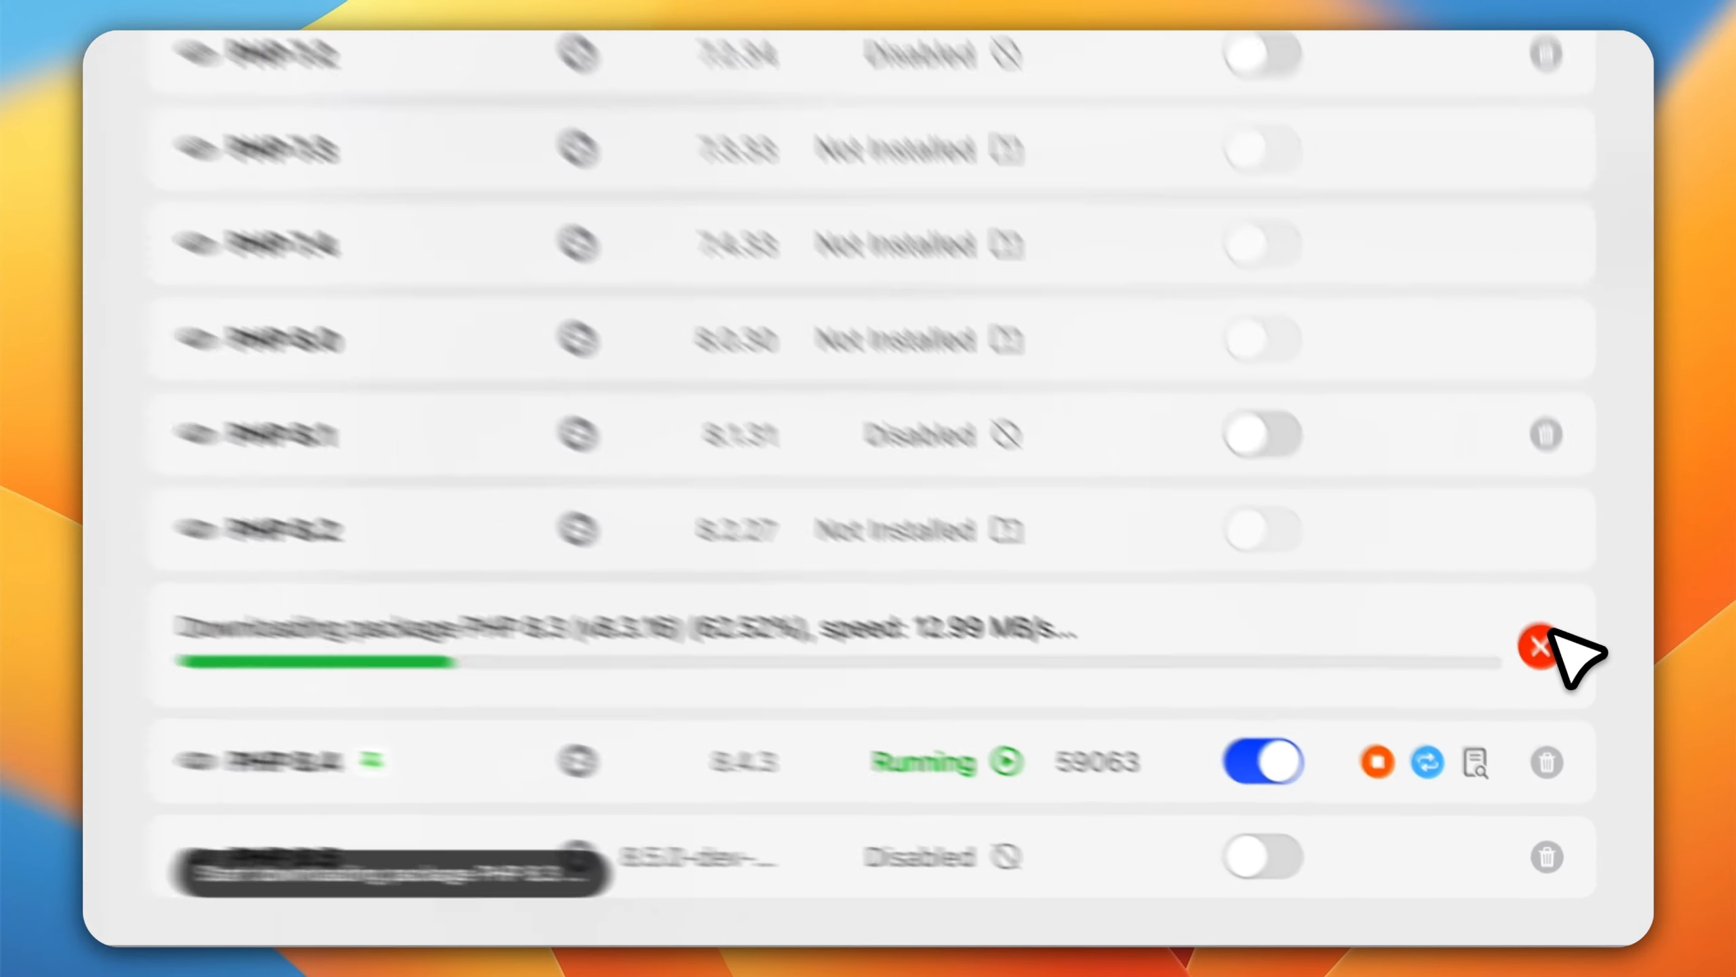
pyautogui.click(1263, 623)
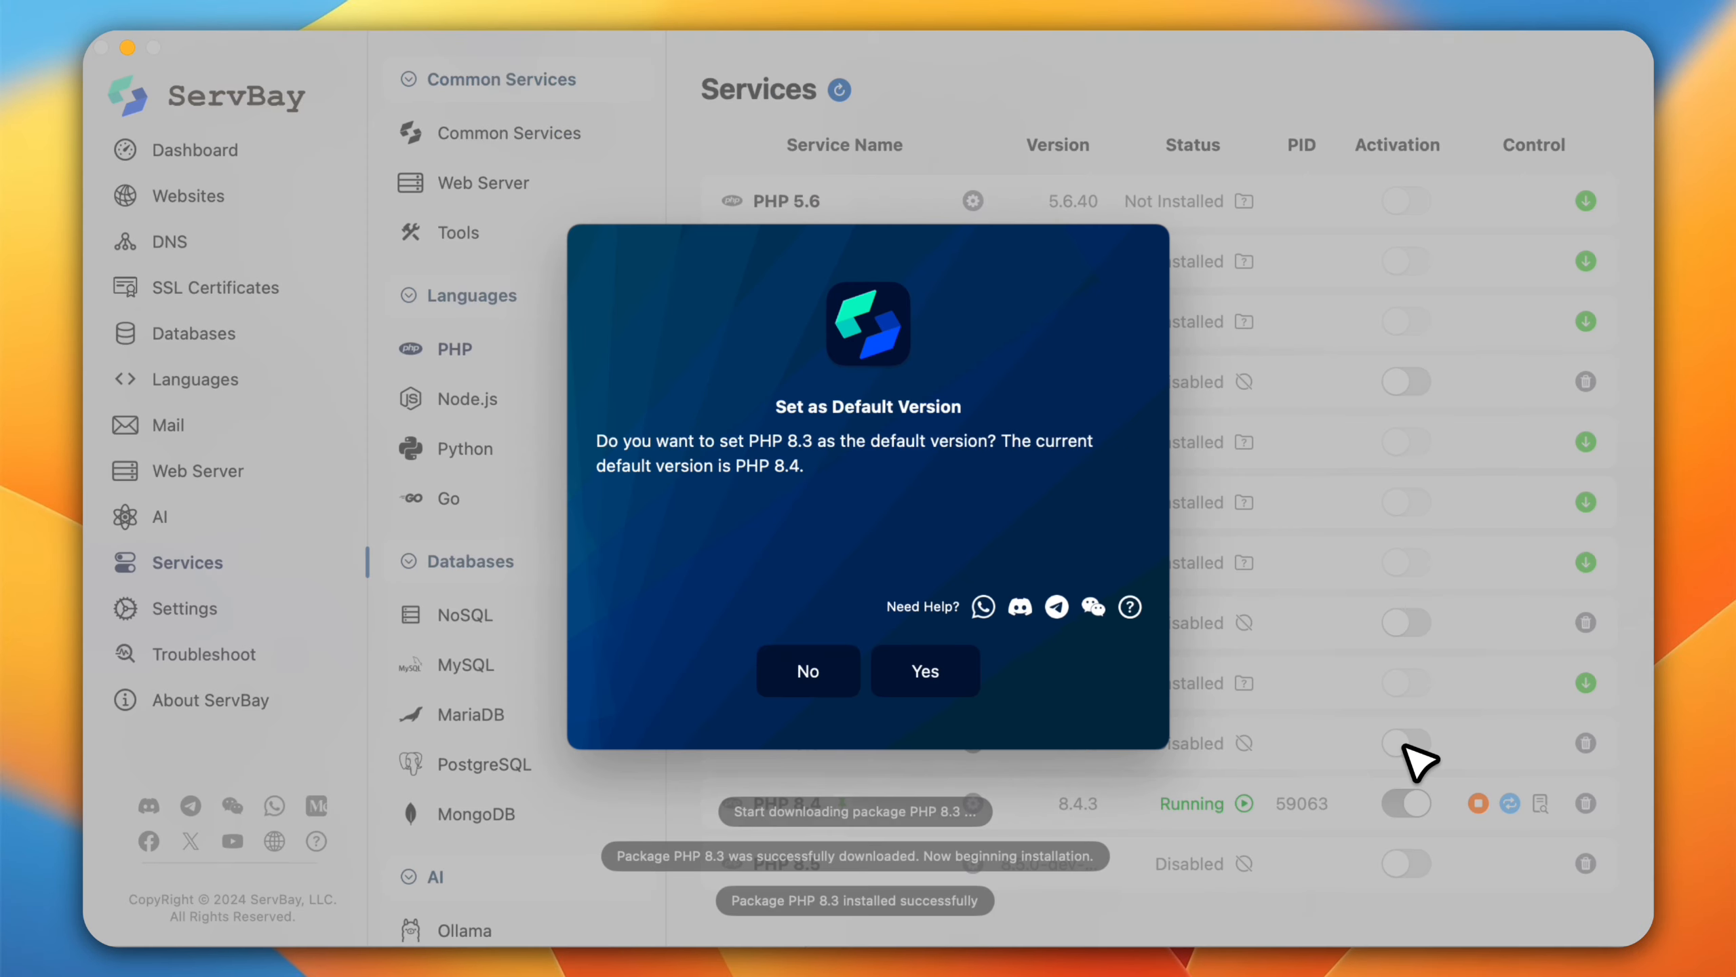
pyautogui.click(805, 672)
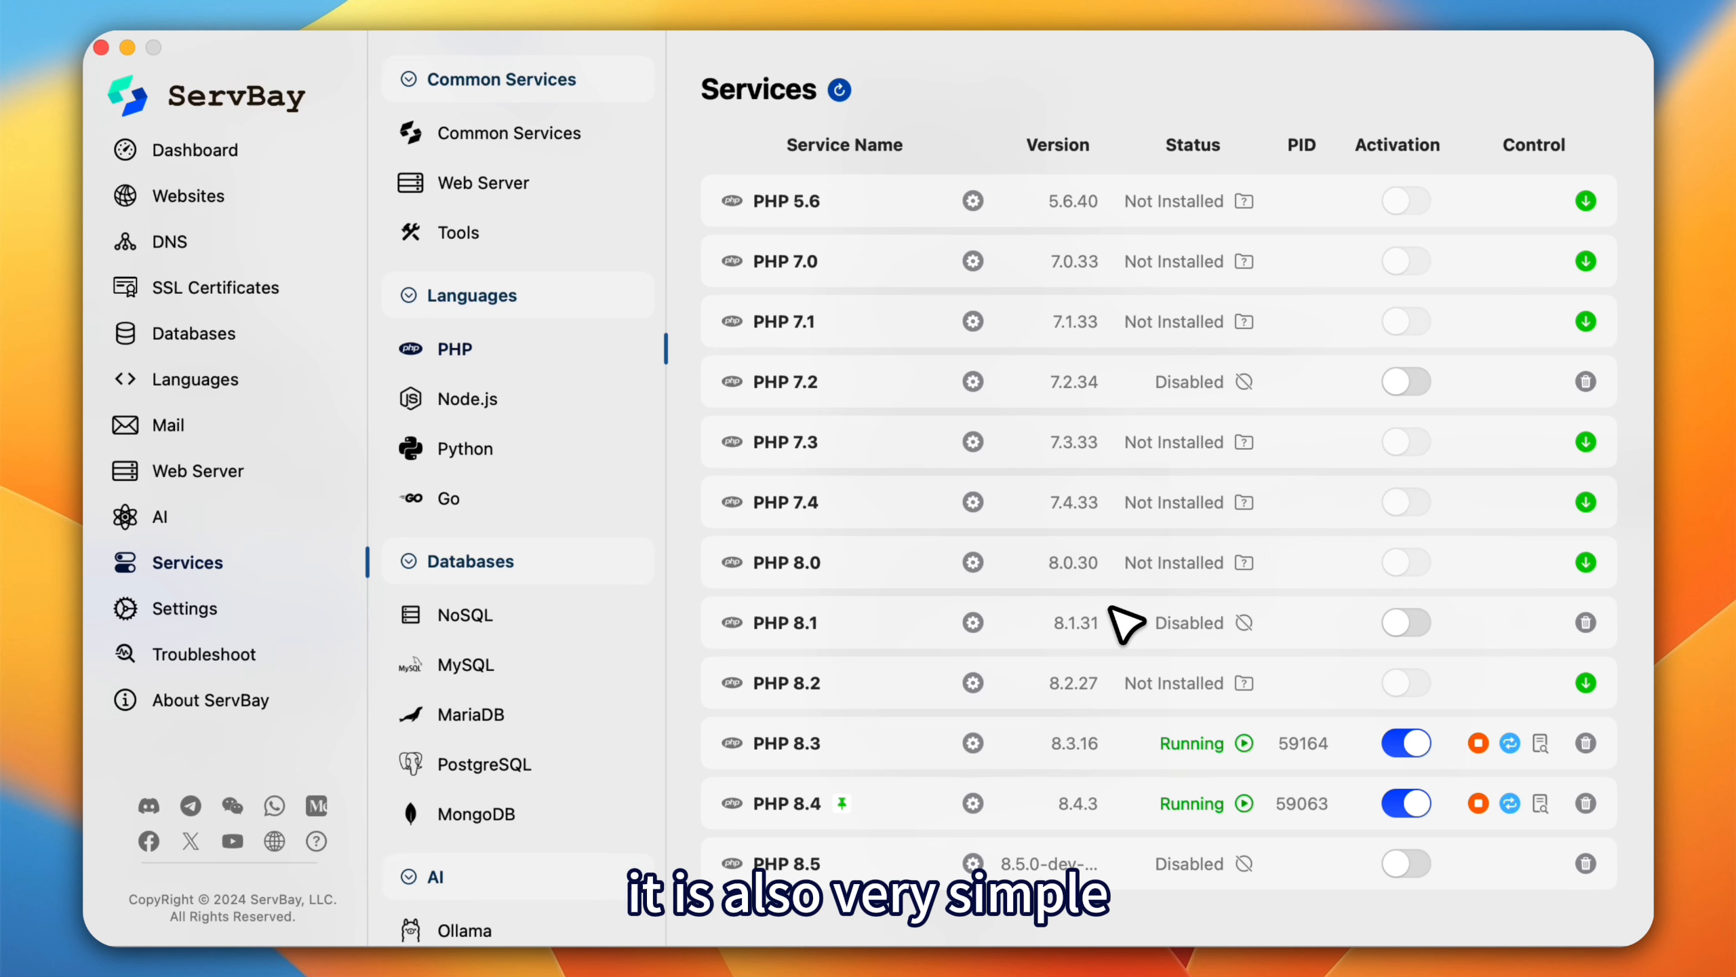
# Enable the PHP 8.5 service while keeping PHP 8.4 as the default version
pyautogui.click(1404, 864)
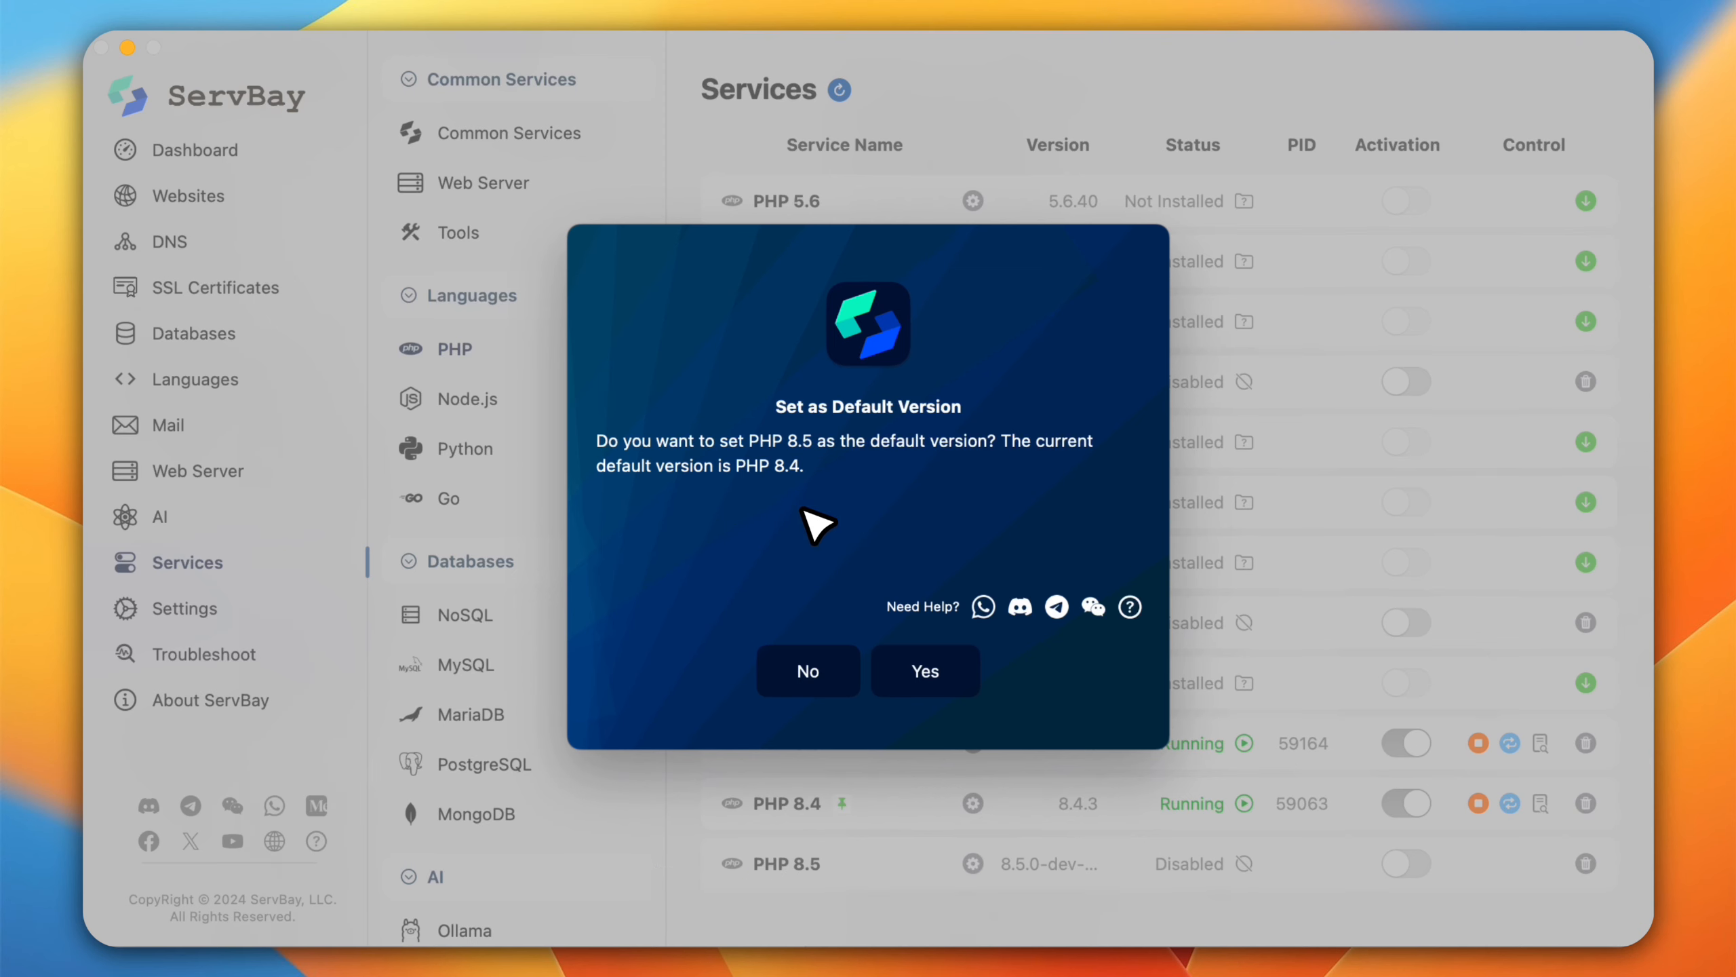
pyautogui.click(807, 671)
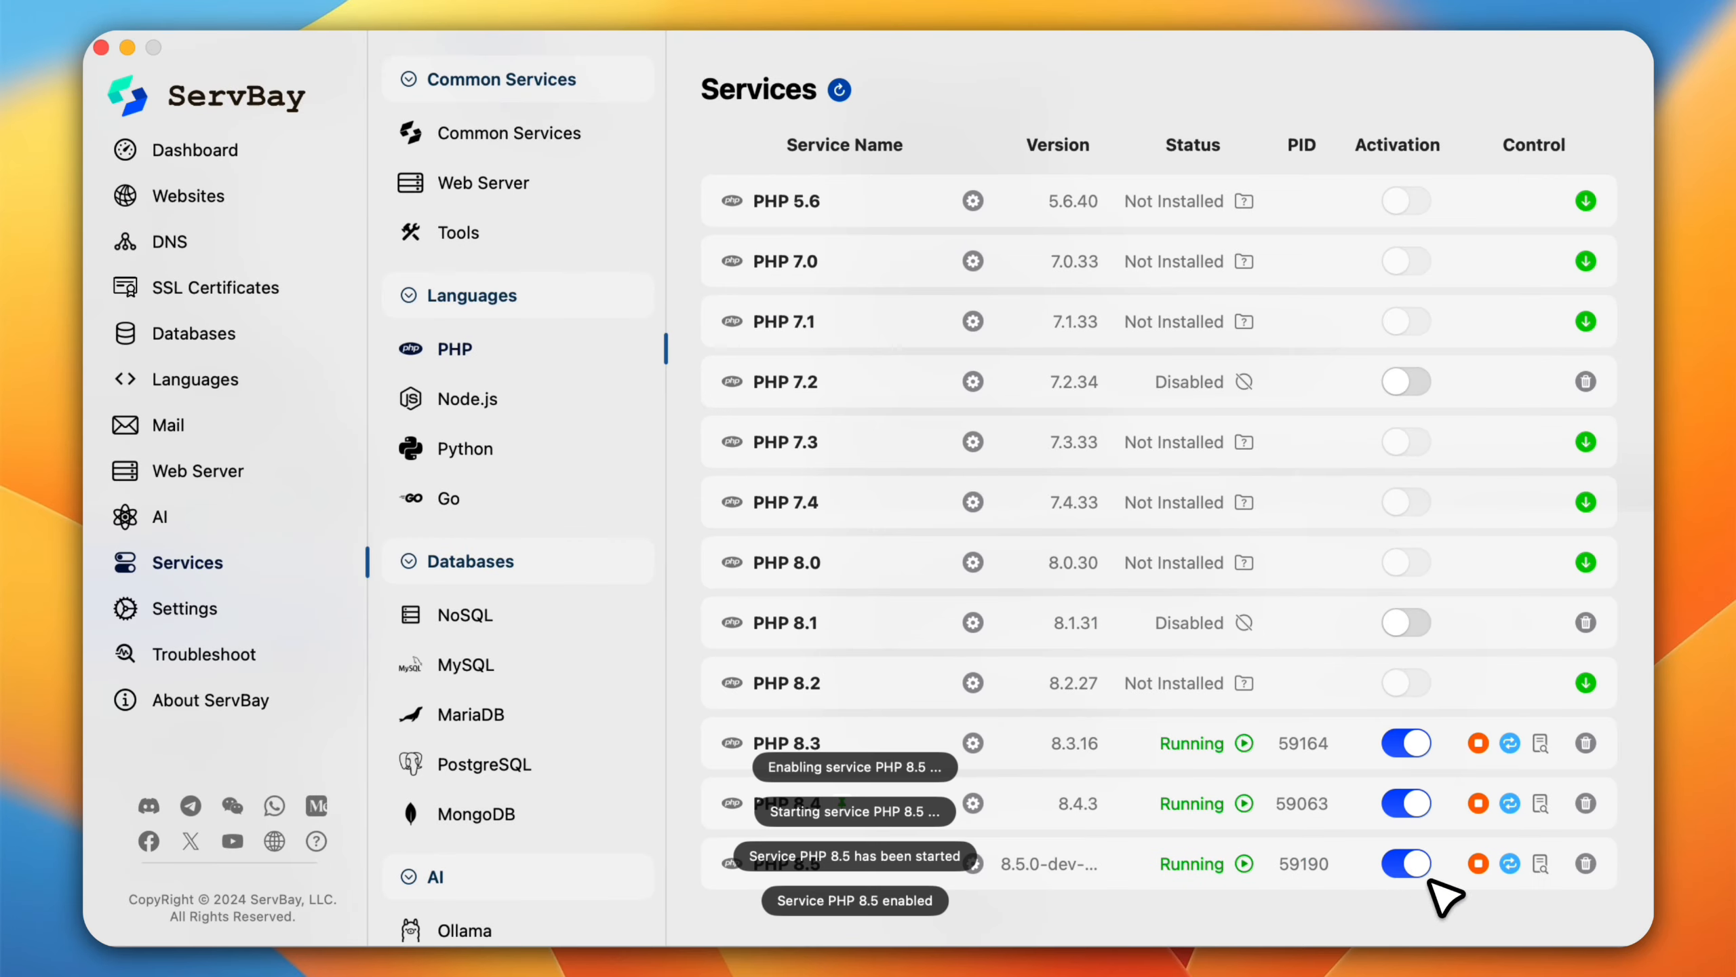
# Disable the PHP 8.3 service and enable it again, declining to make it the default version
pyautogui.click(1397, 746)
pyautogui.click(1404, 744)
pyautogui.click(816, 673)
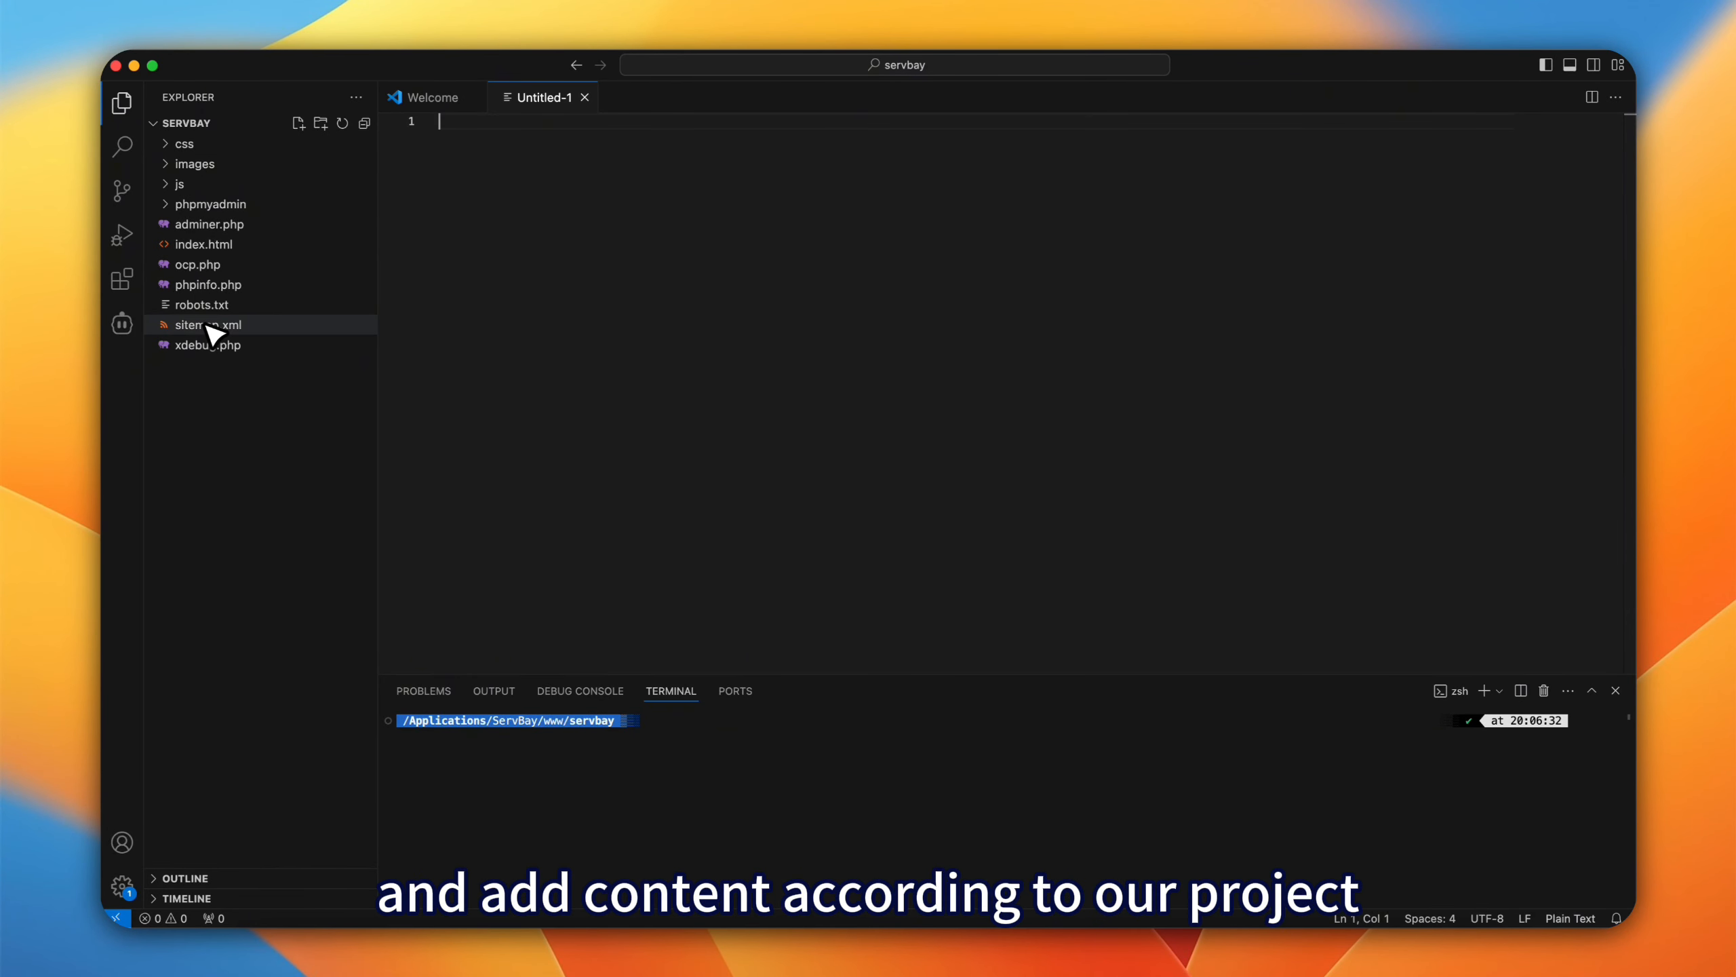
# Write PHP_VERSION=8.4, NODE_VERSION=20 and GO_VERSION=1.24 on separate lines in the untitled file
pyautogui.click(466, 132)
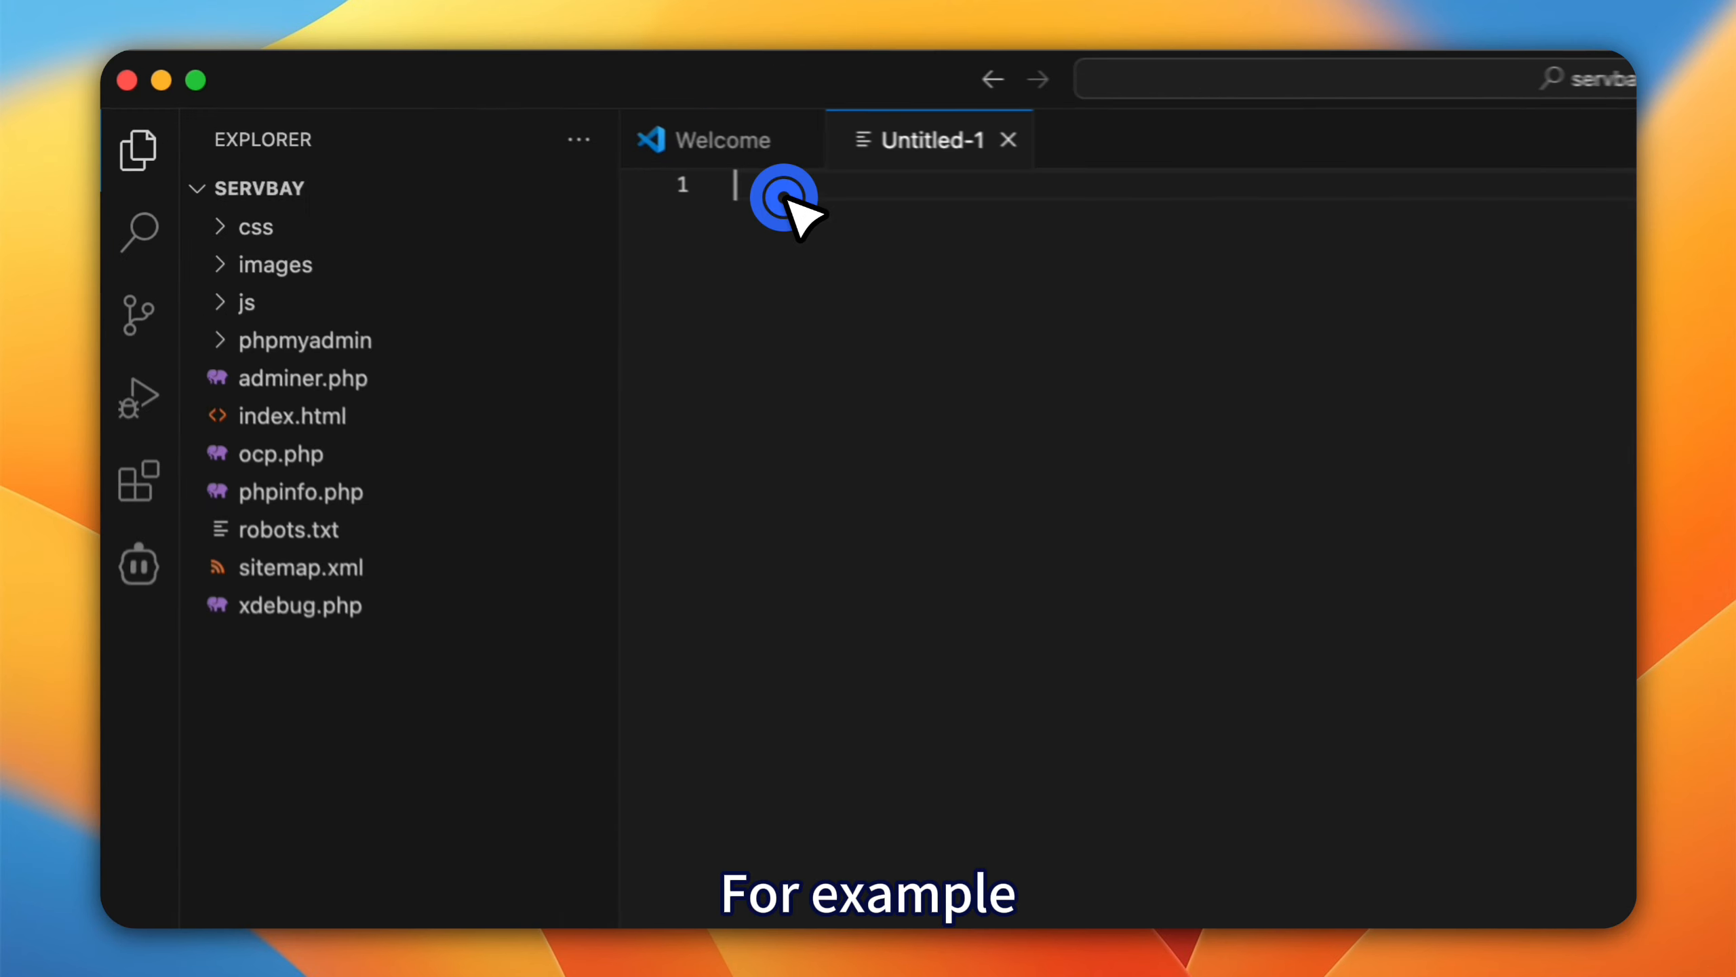
pyautogui.write('PHP_VERSION=8.4')
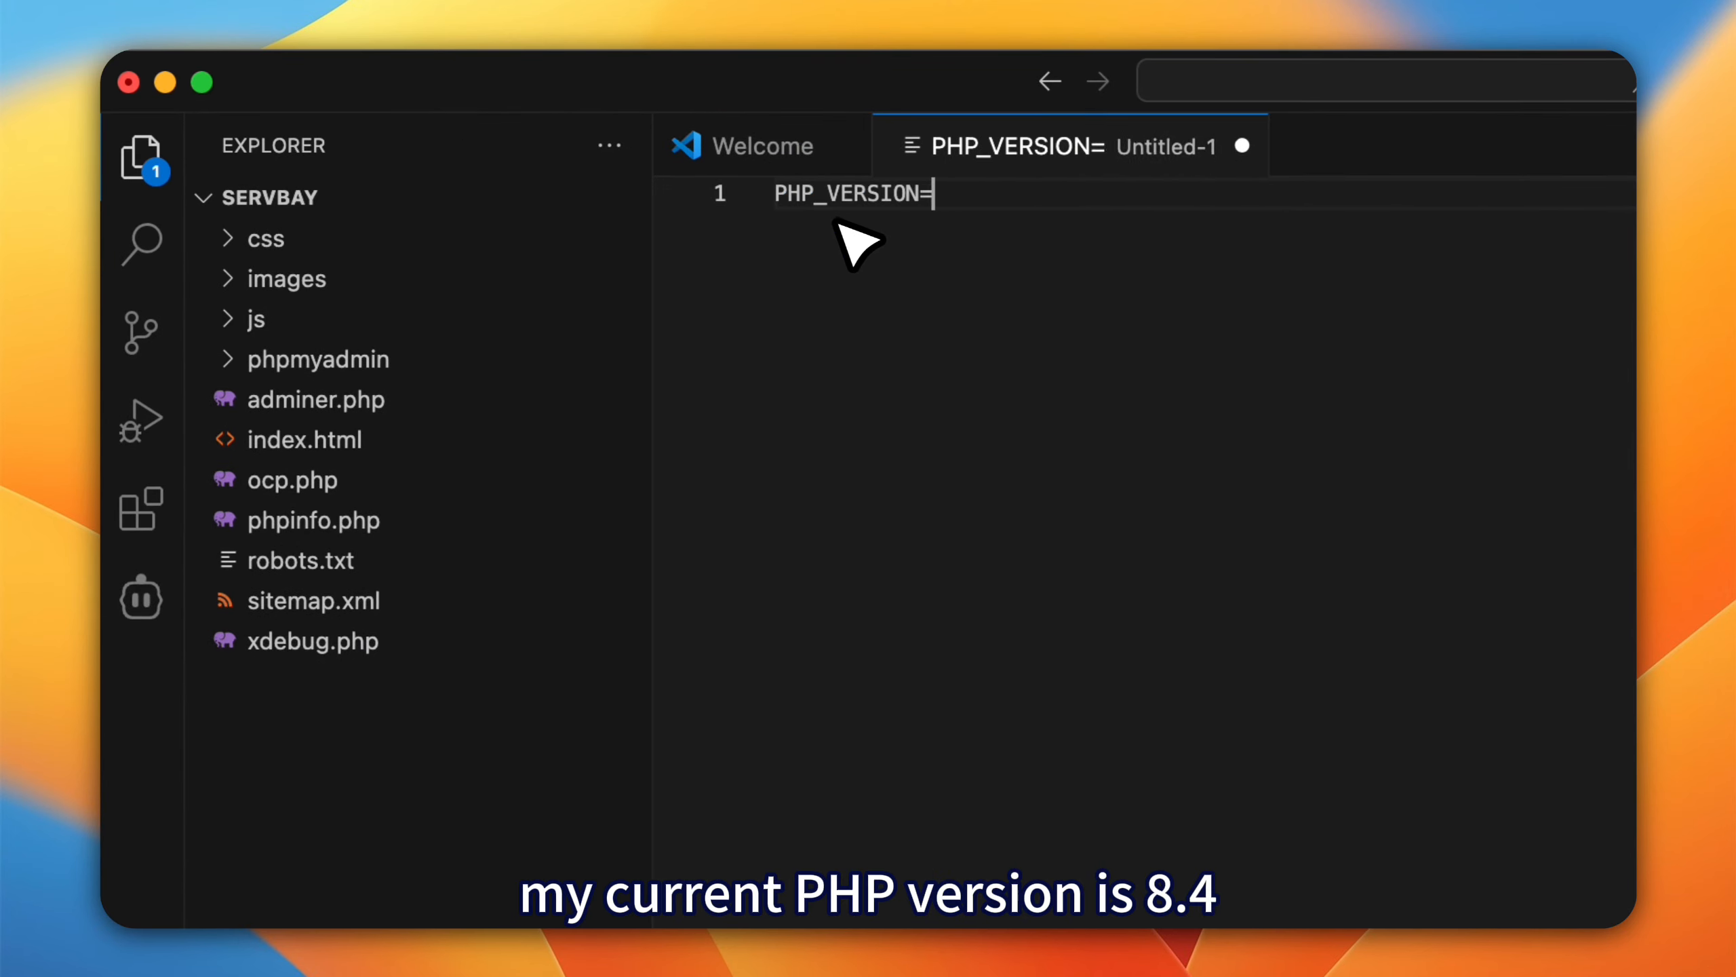
pyautogui.press('Return')
pyautogui.write('NODE_VERSION=')
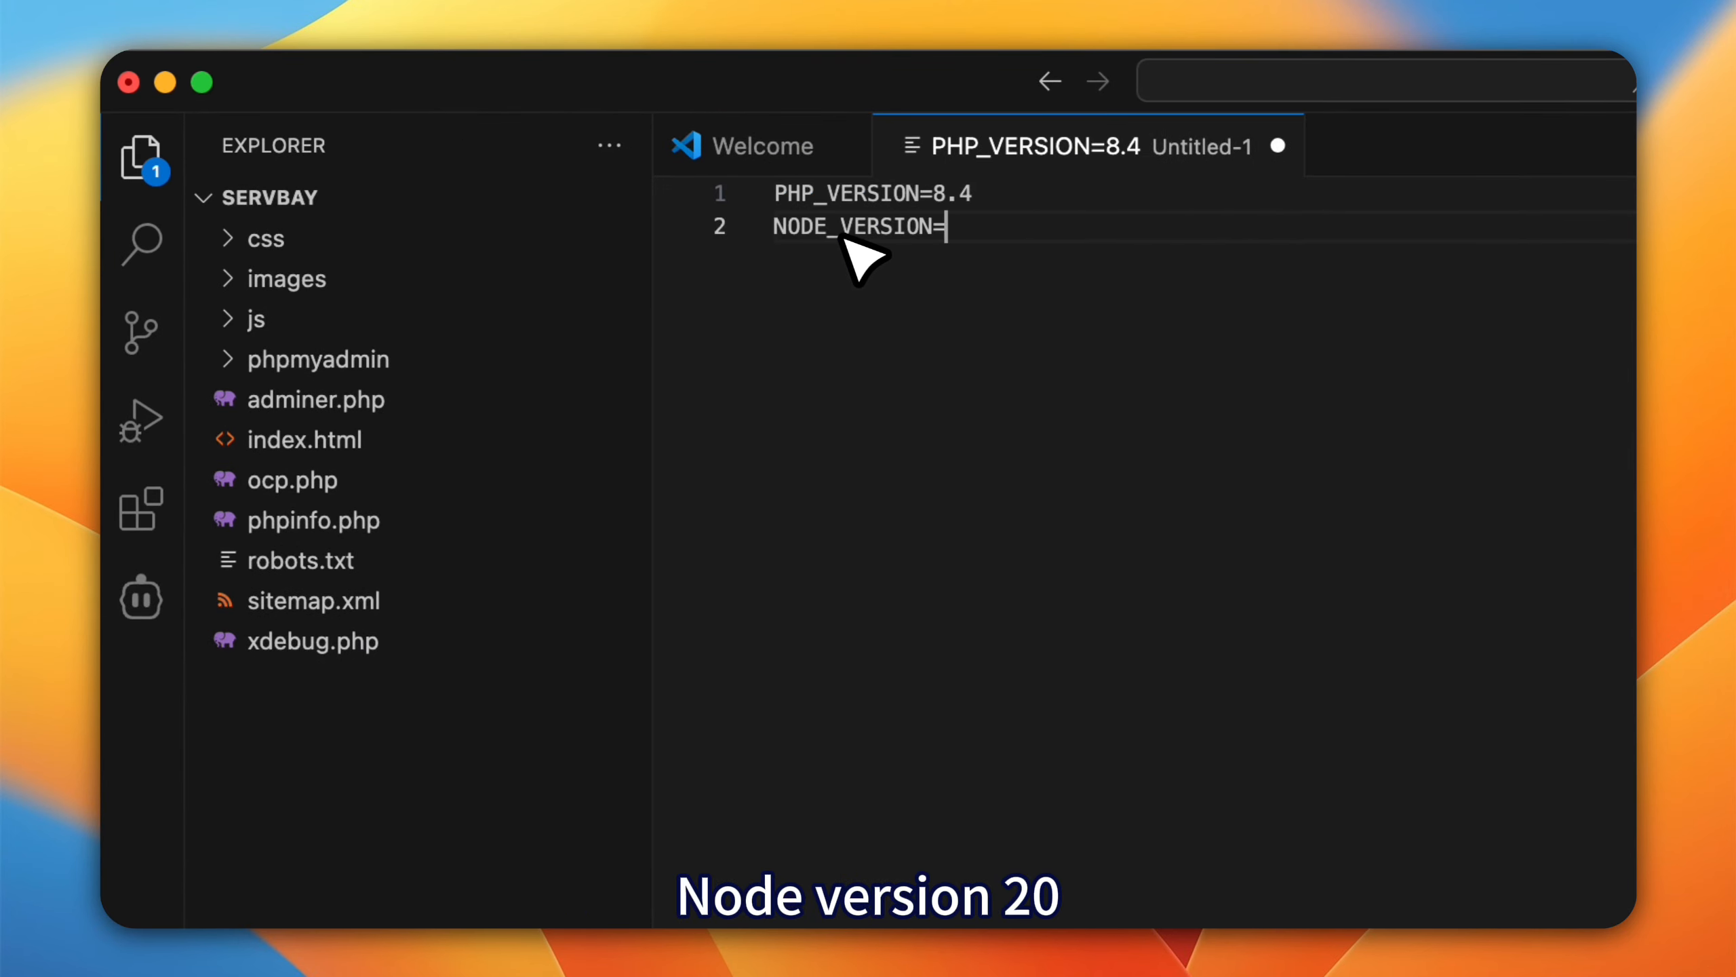
pyautogui.write('20 GO_VERSION=1.24')
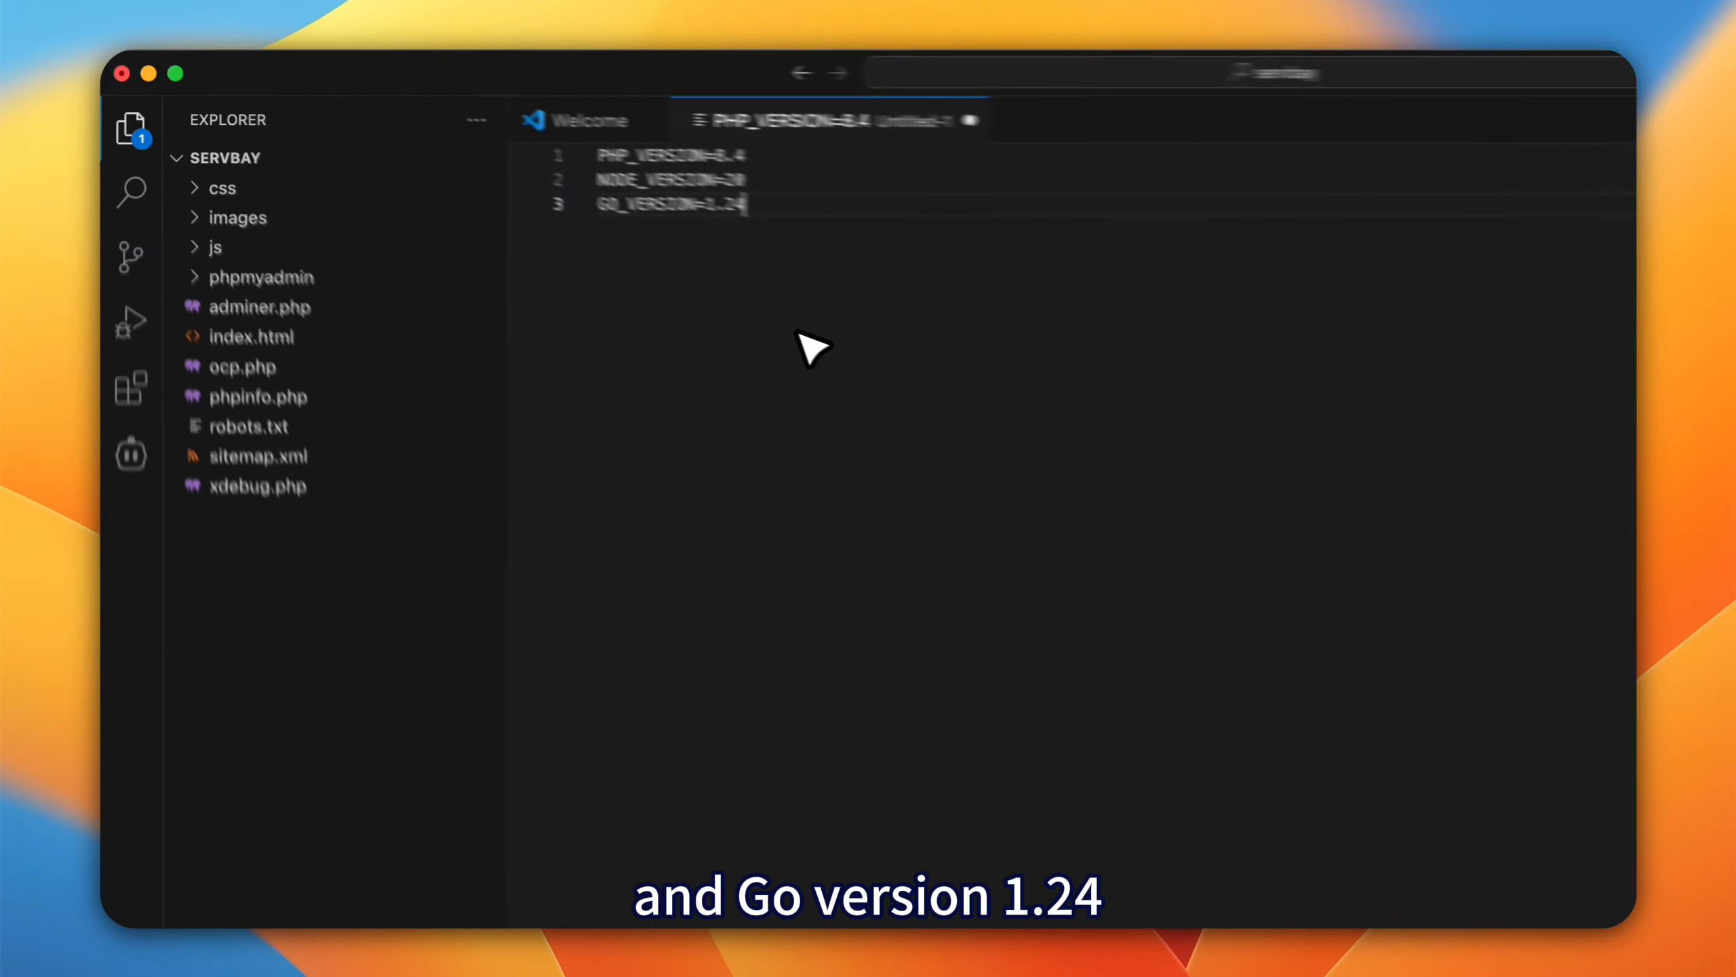
# Save the file as .servbay.config in the servbay project folder, accepting the name that starts with a period
pyautogui.press('super+s')
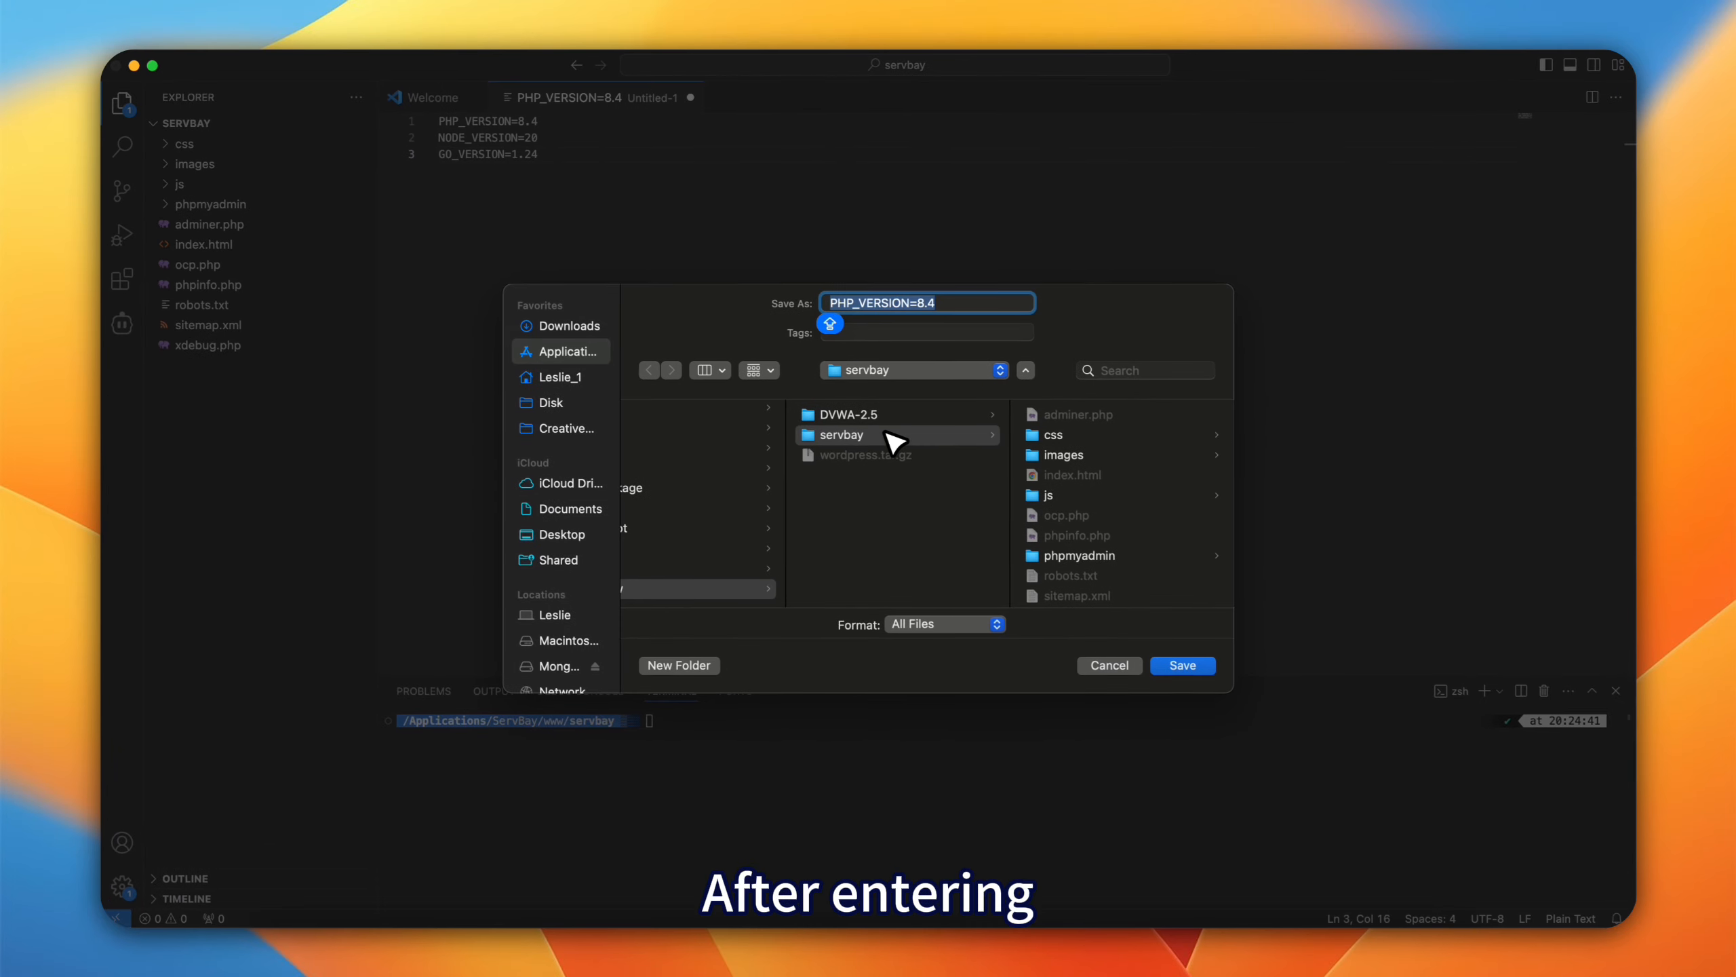
pyautogui.write('.s')
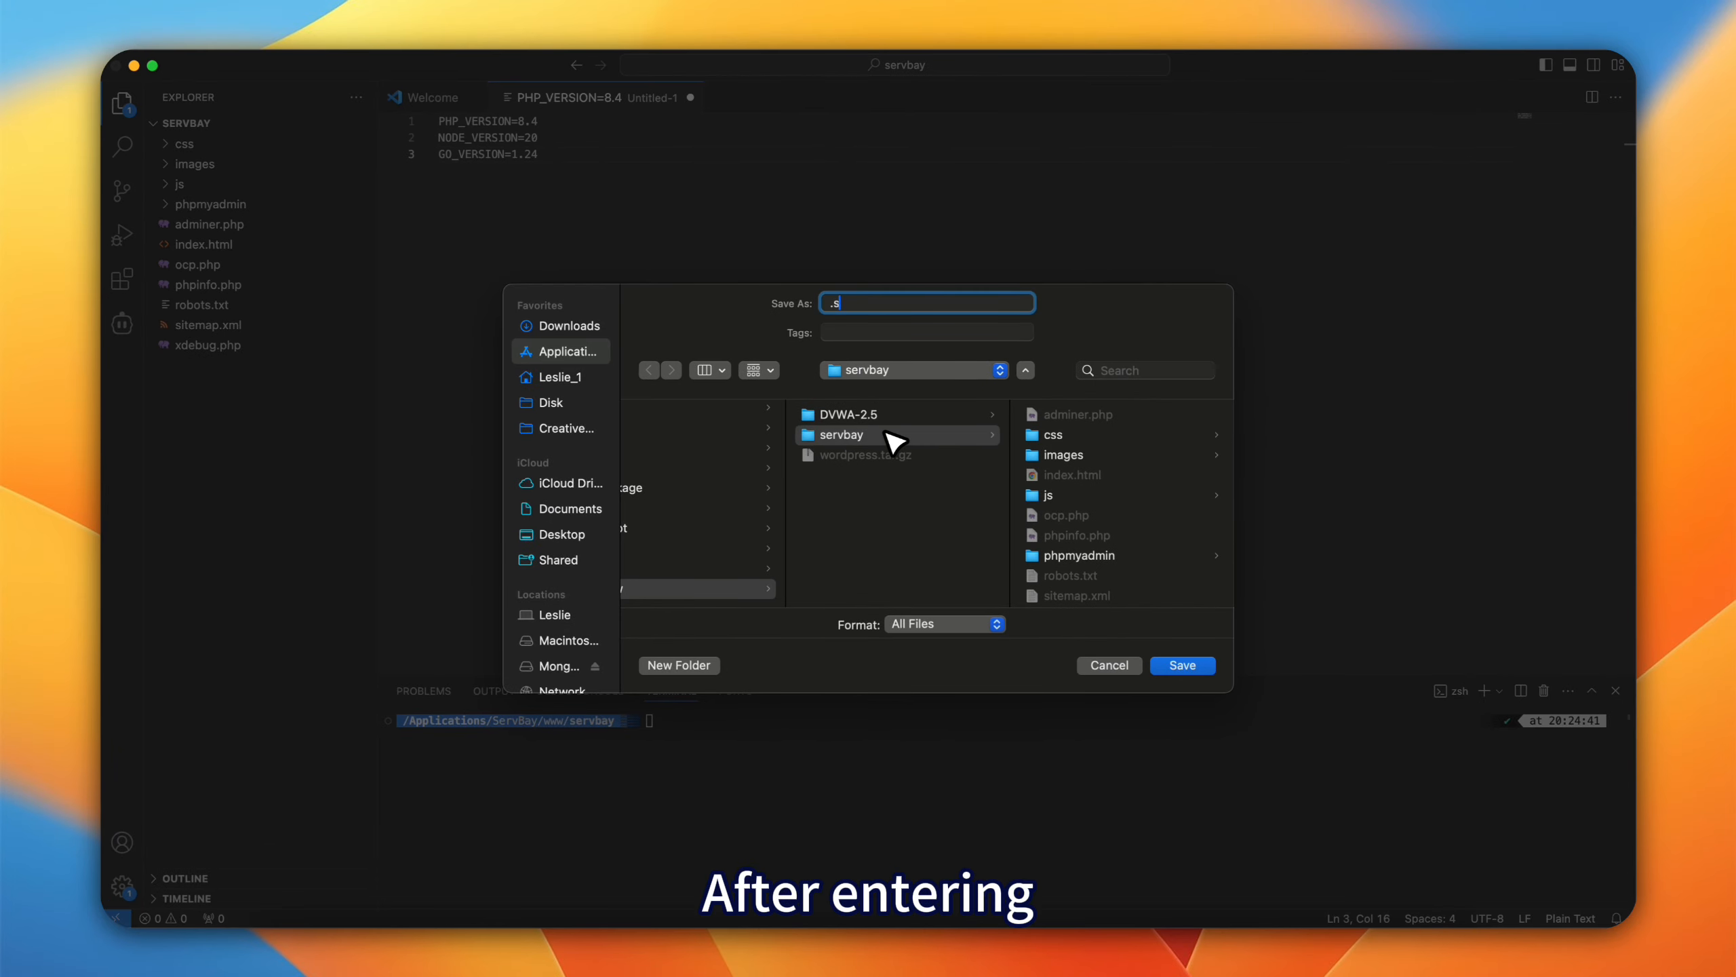
pyautogui.write('ervbay.config')
pyautogui.click(1177, 667)
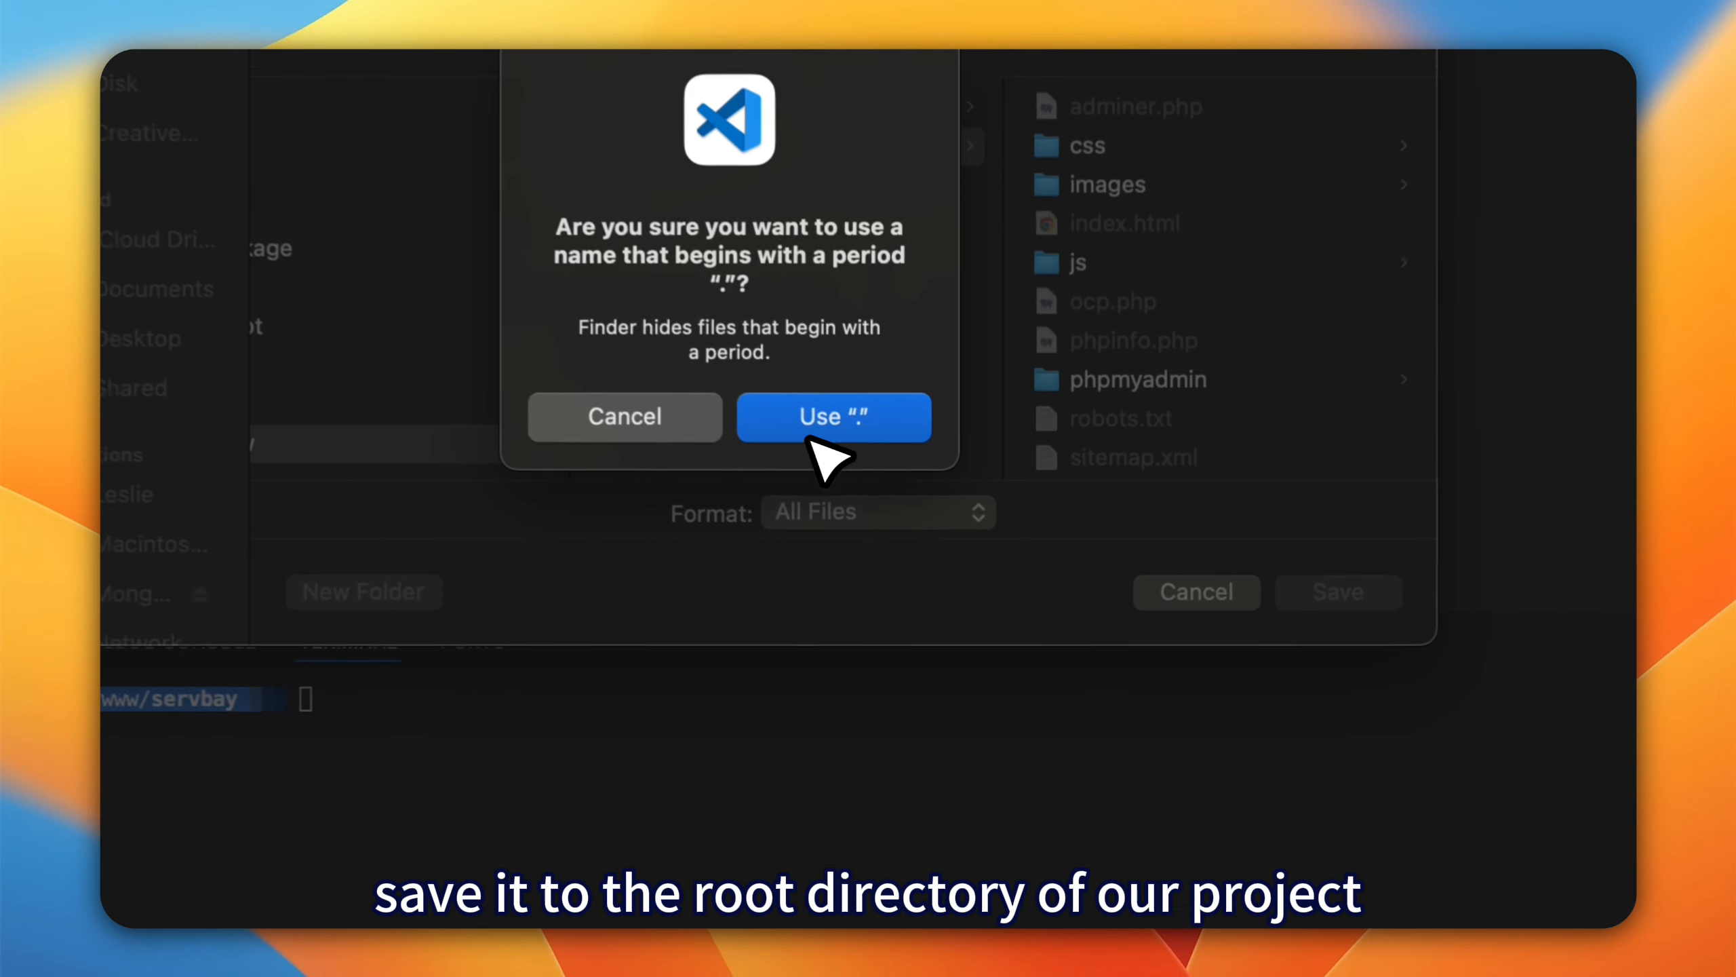
pyautogui.click(907, 576)
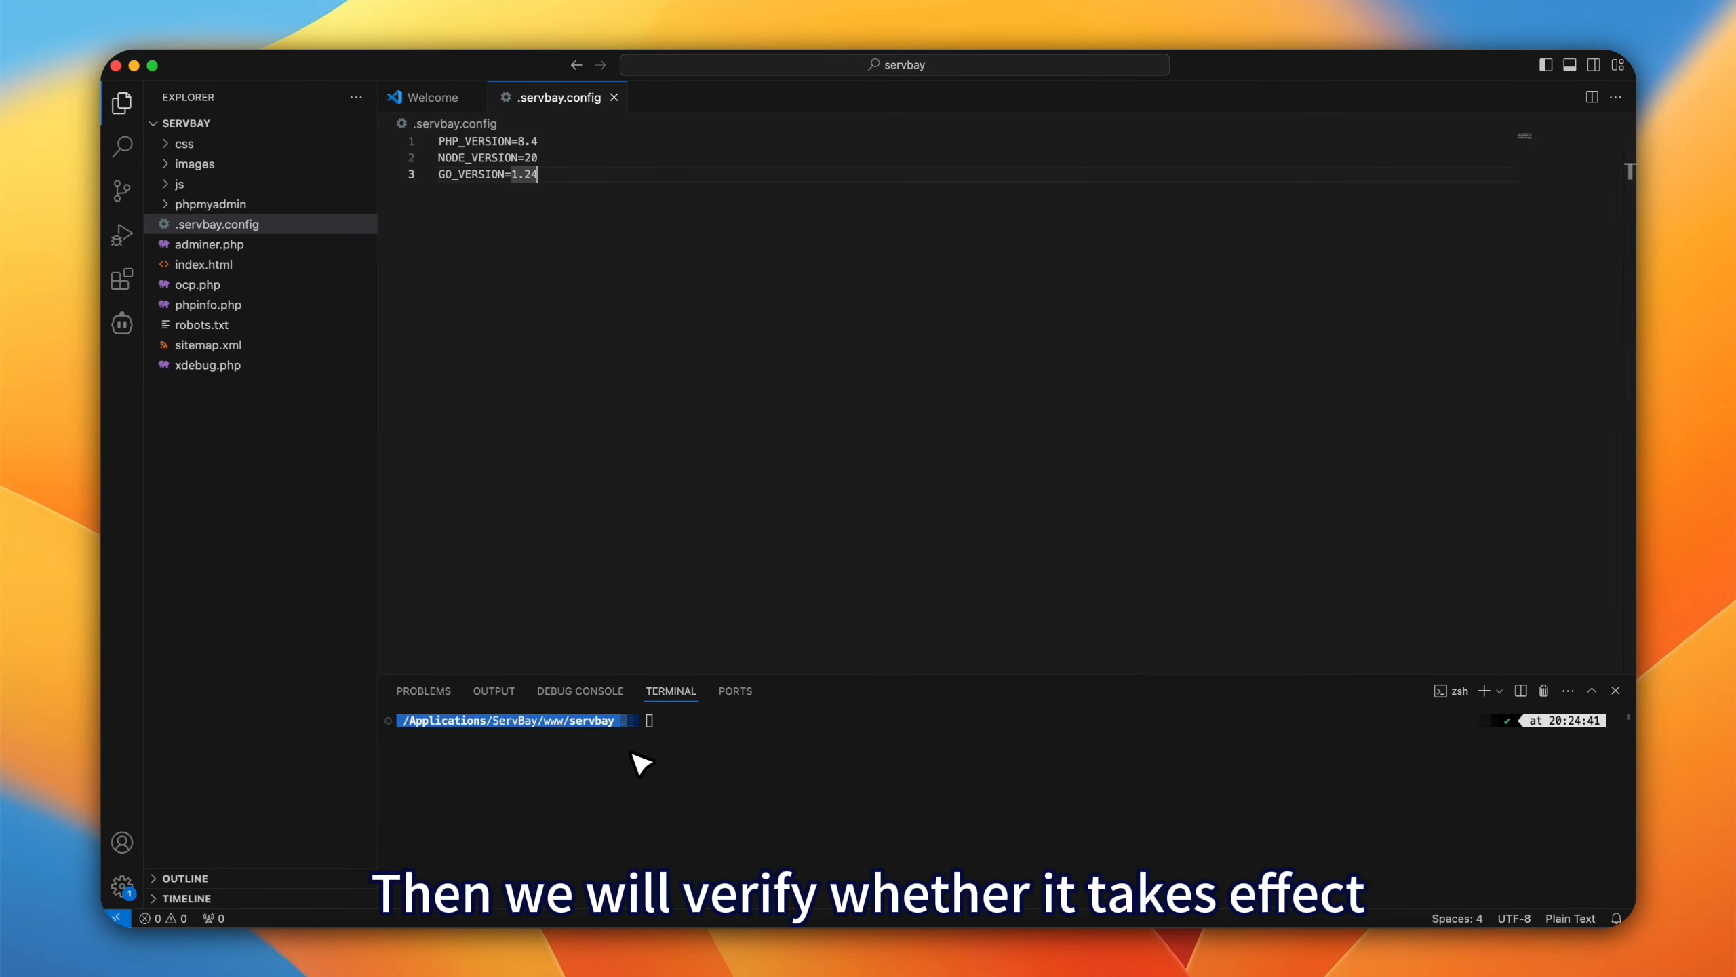
# Print .servbay.config with cat in the terminal and check the active PHP version with php -v
pyautogui.click(645, 725)
pyautogui.write('c')
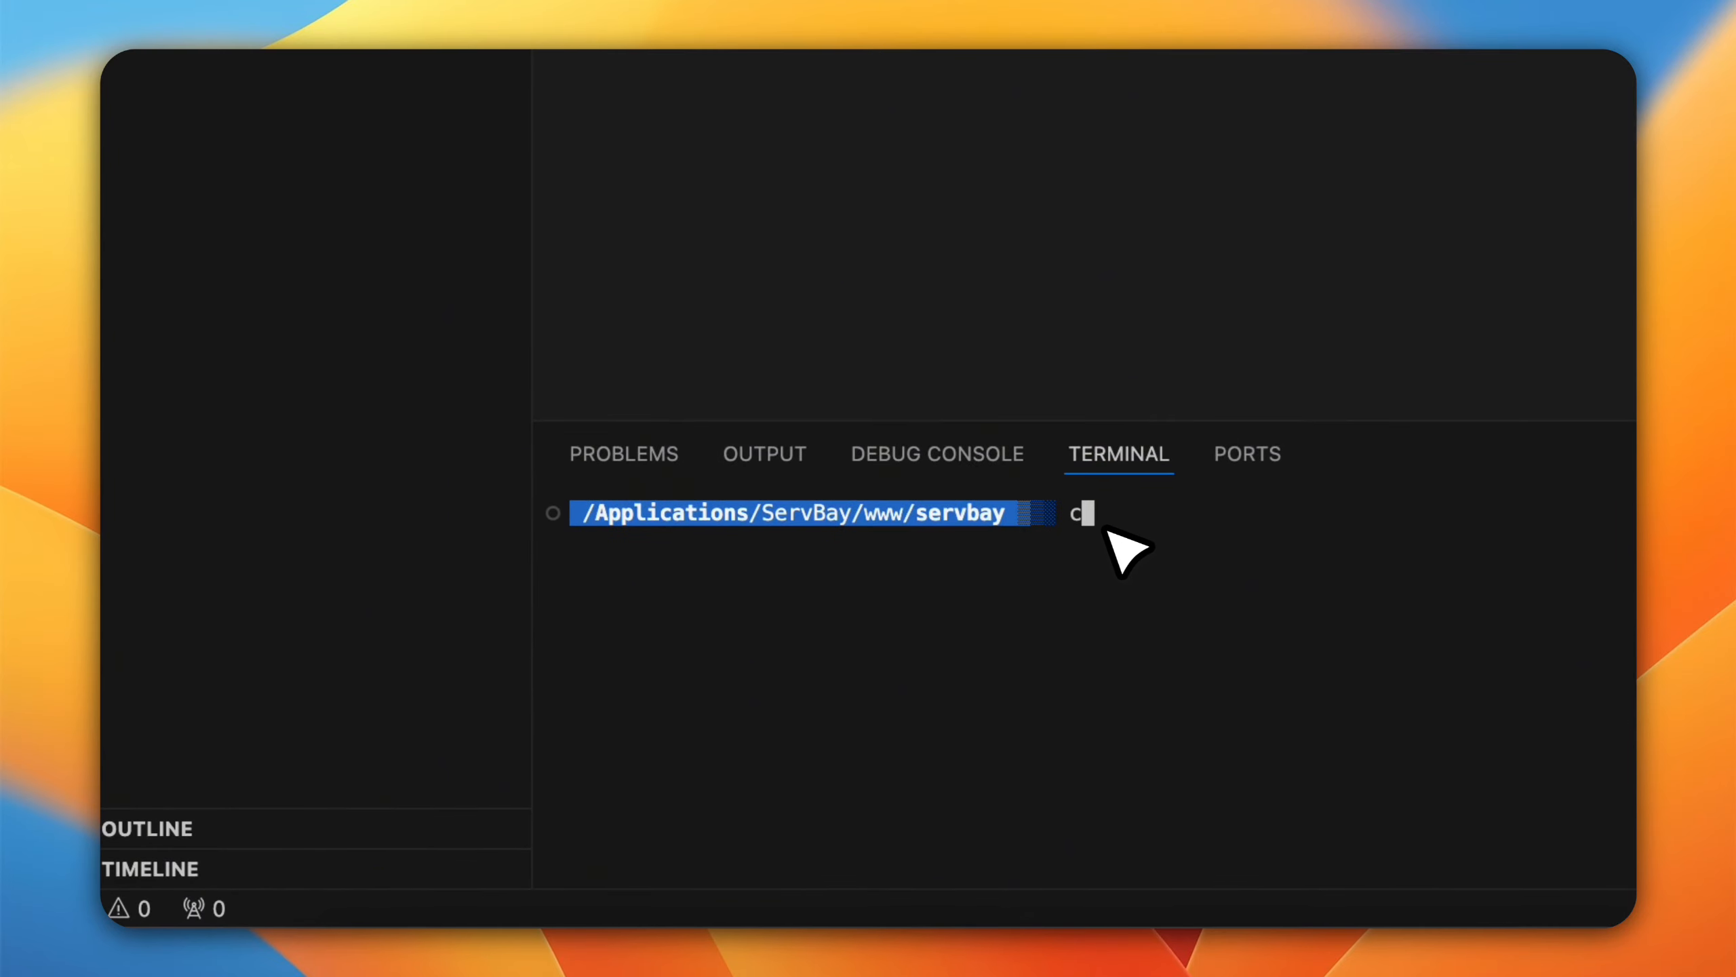
pyautogui.write('at .servbay.config')
pyautogui.press('Return')
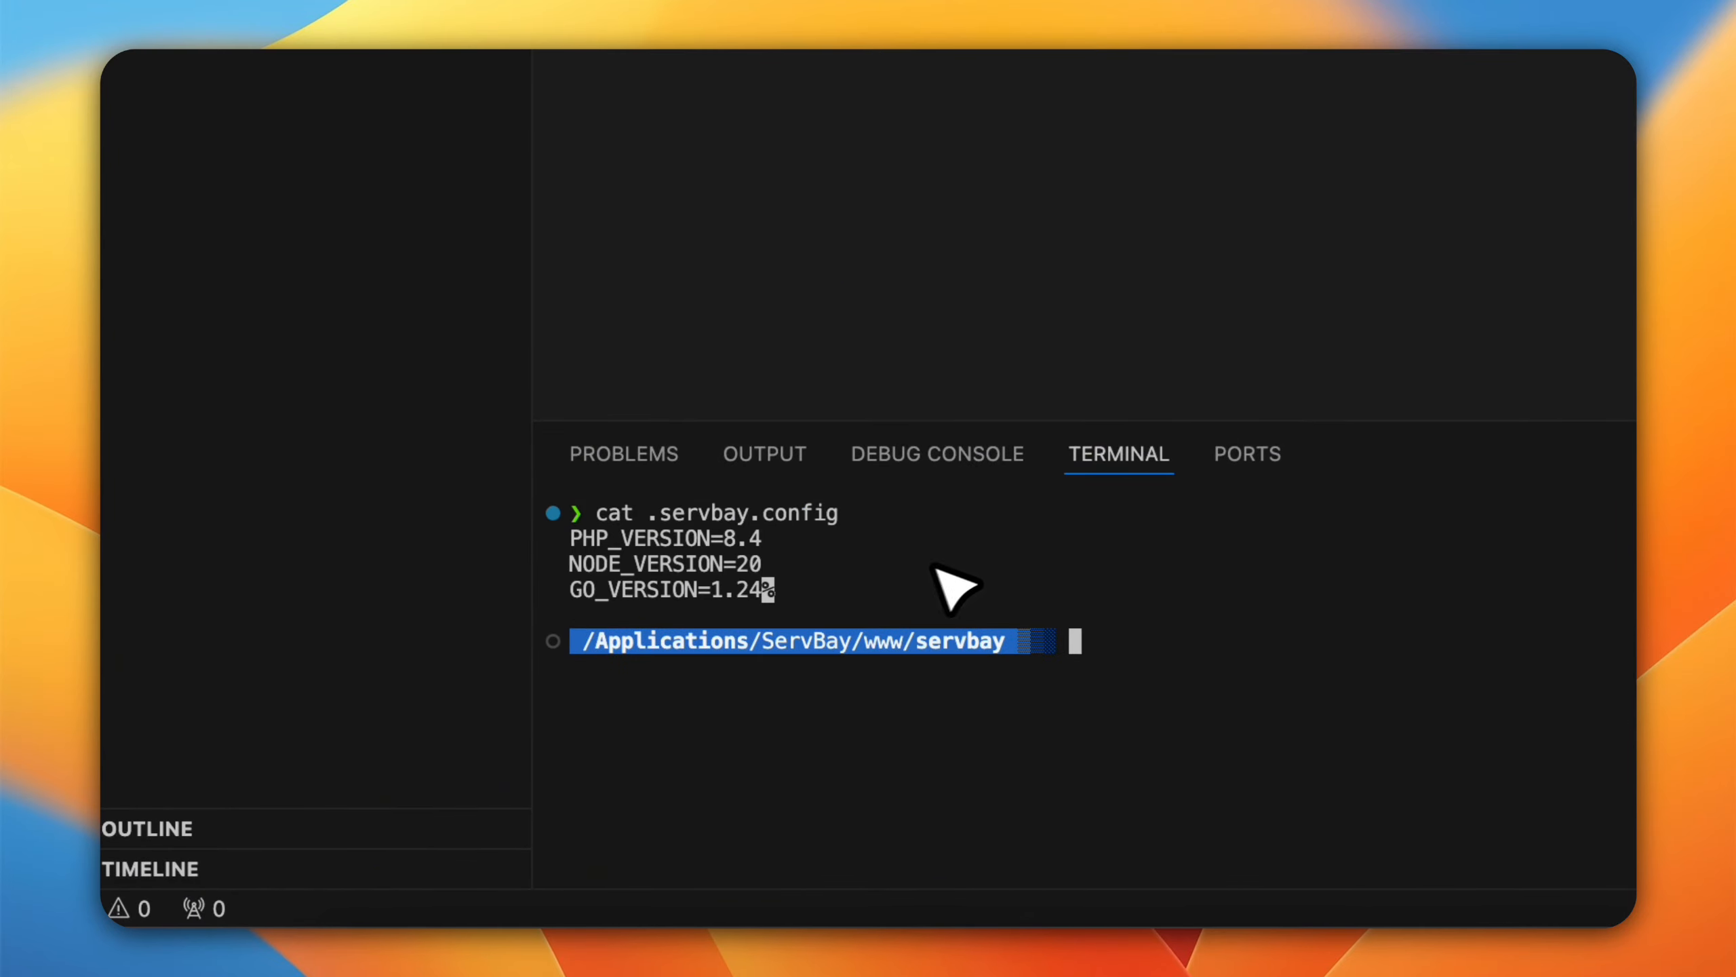
pyautogui.write('php -v')
pyautogui.press('Return')
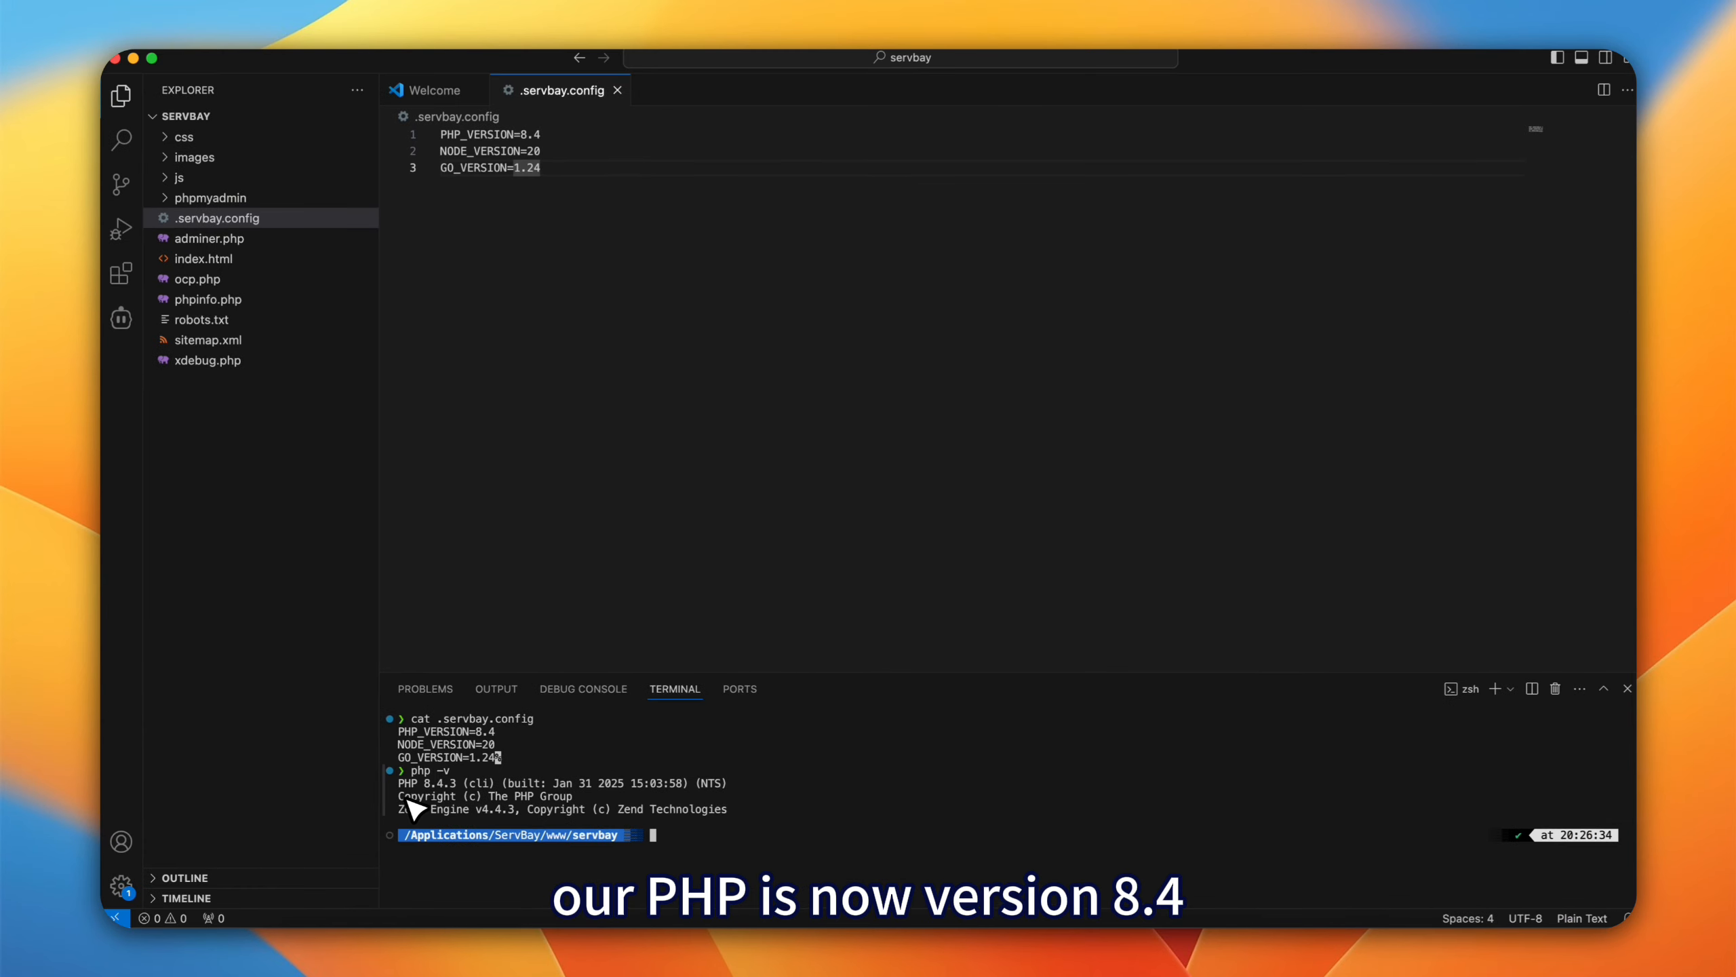
# Set PHP_VERSION to 8.5 in .servbay.config, then check the versions in the terminal with php -v and node -v
pyautogui.click(547, 144)
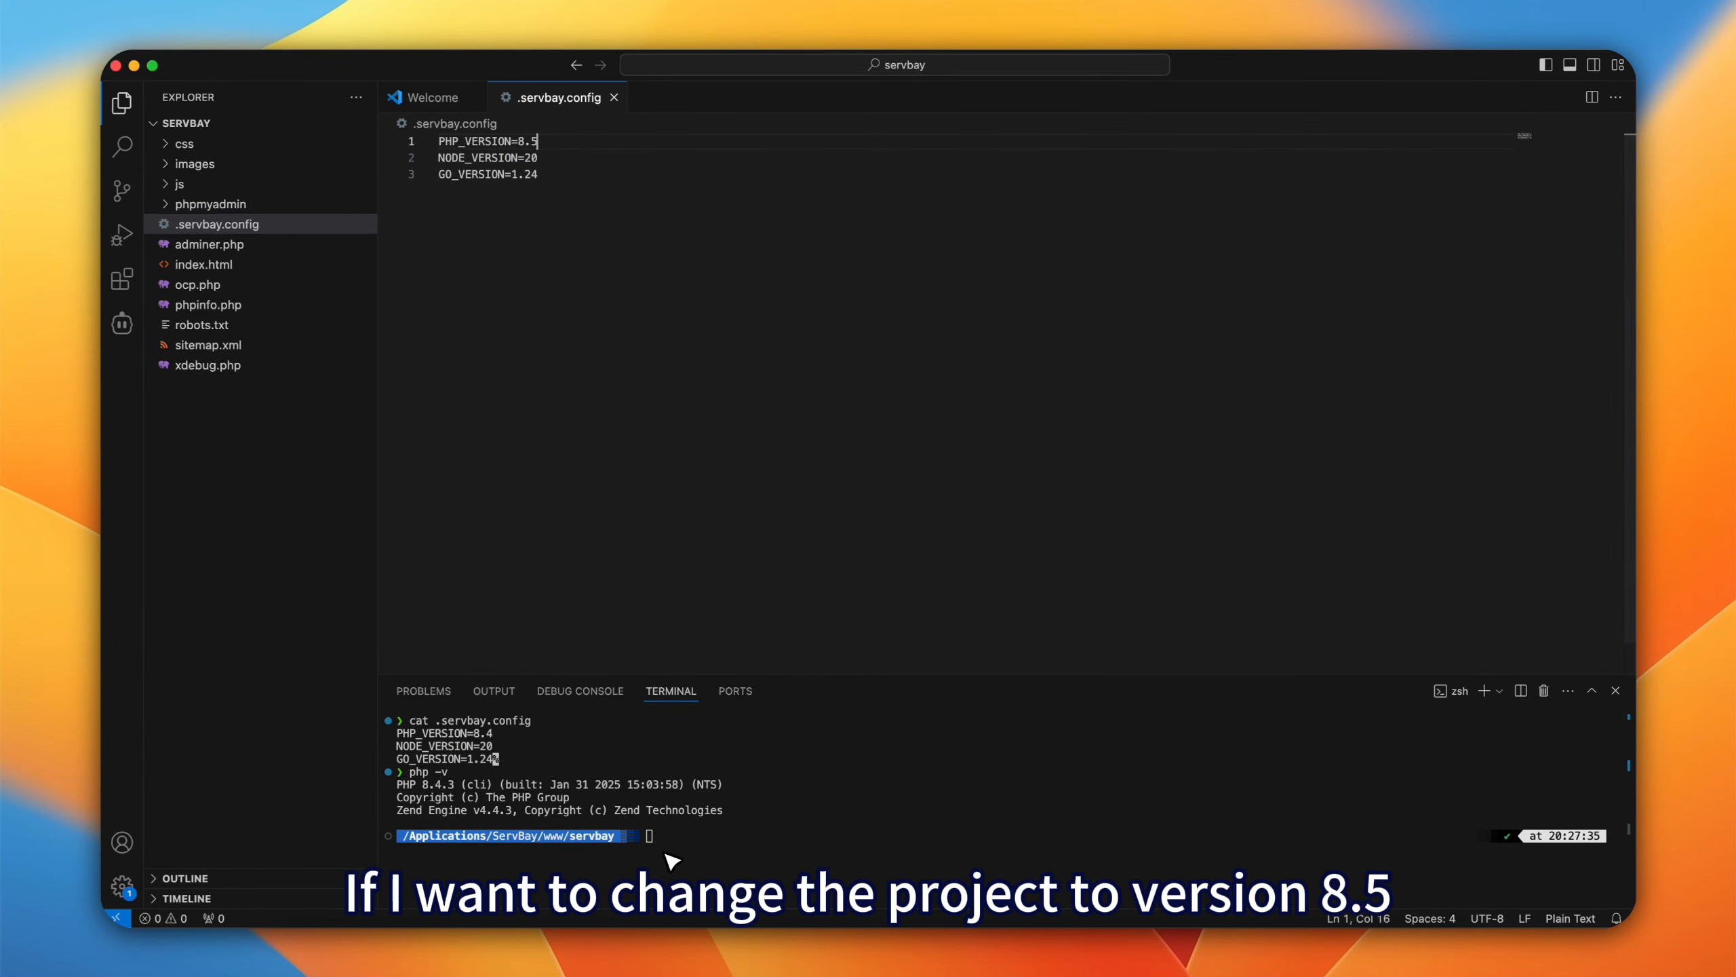
pyautogui.click(662, 851)
pyautogui.write('php -v')
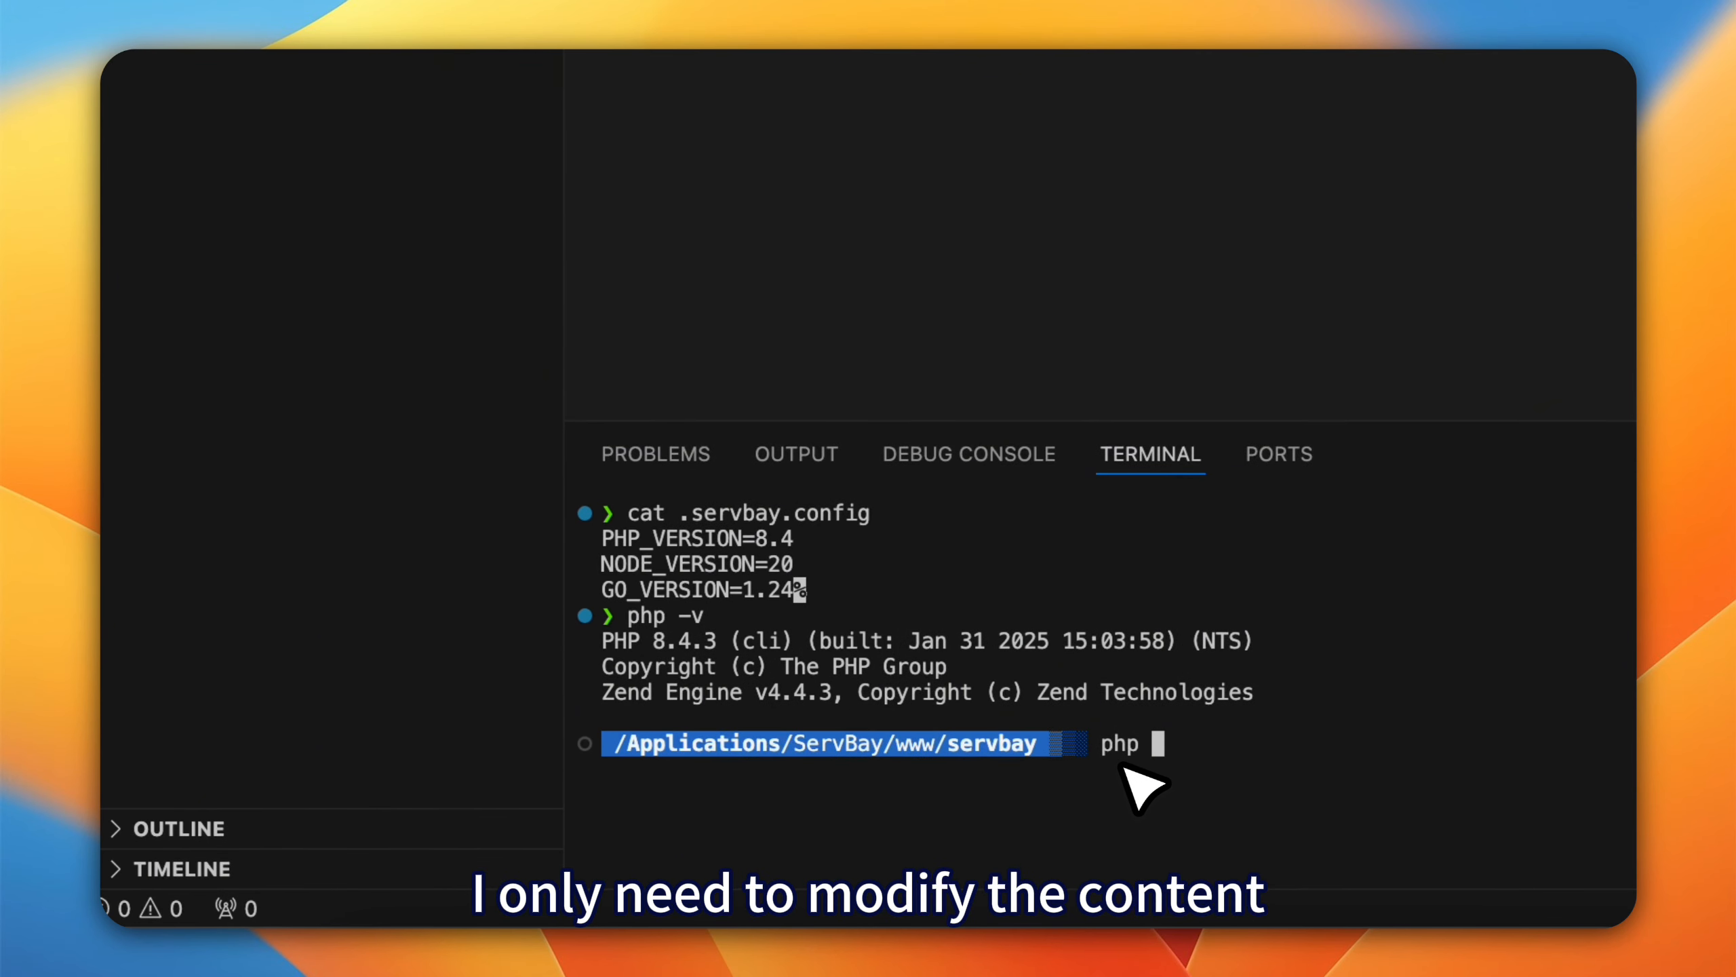
pyautogui.press('Return')
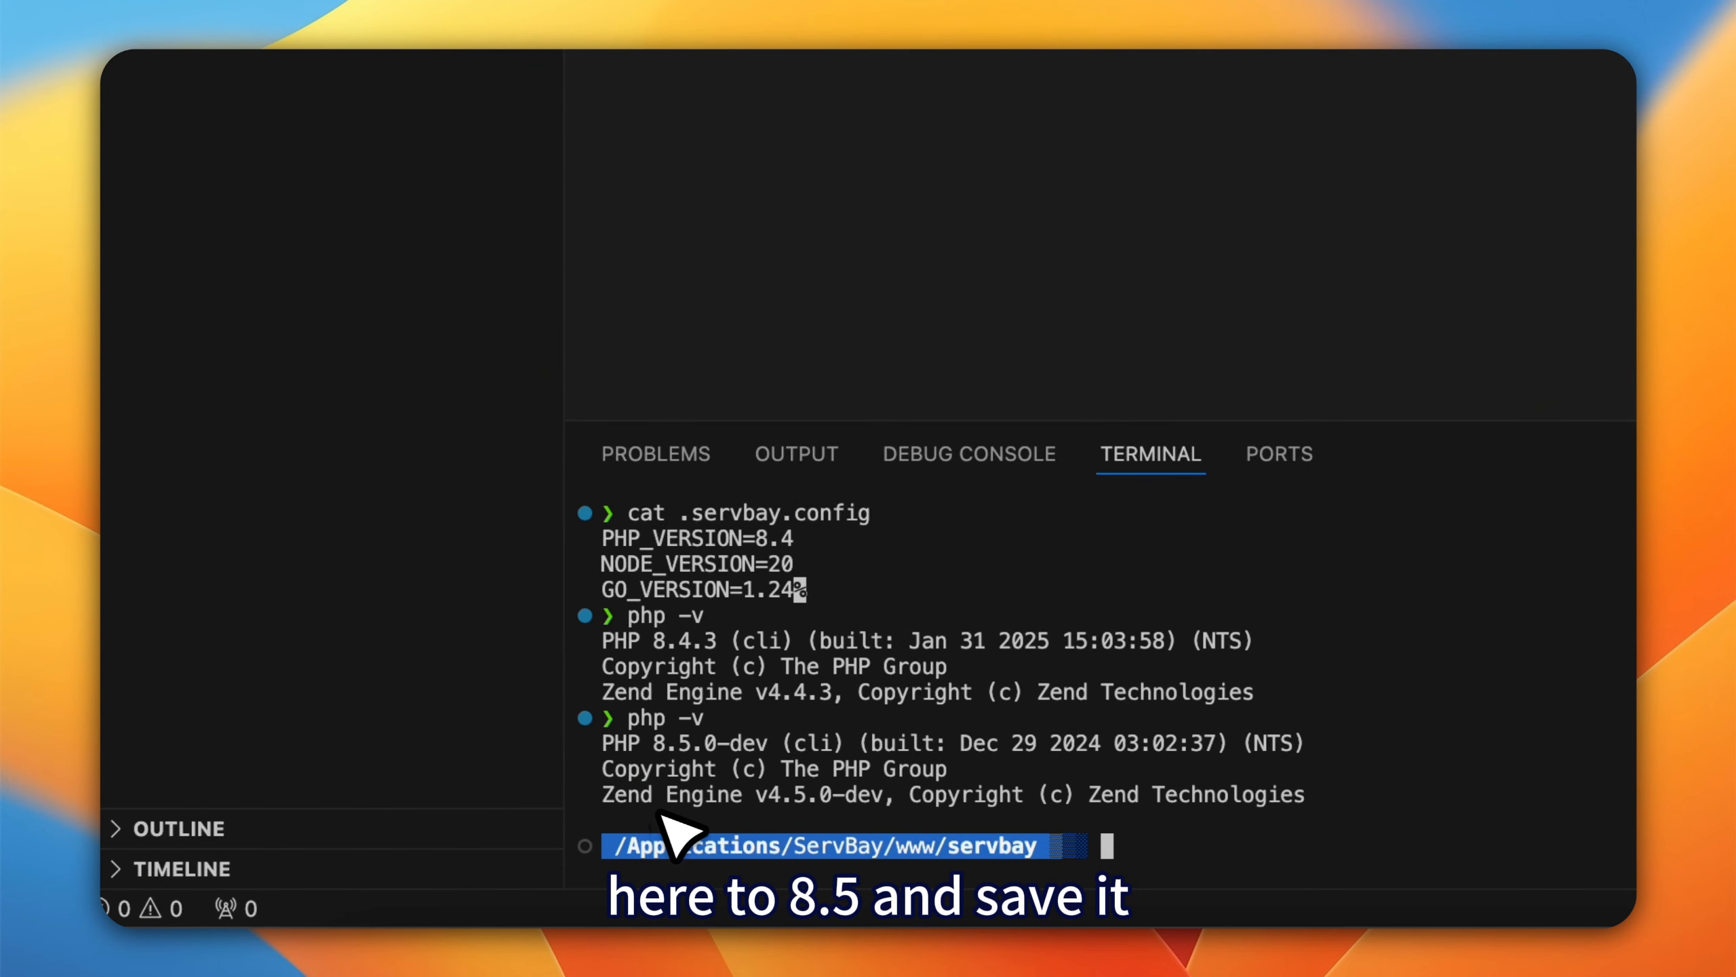
pyautogui.write('node -v')
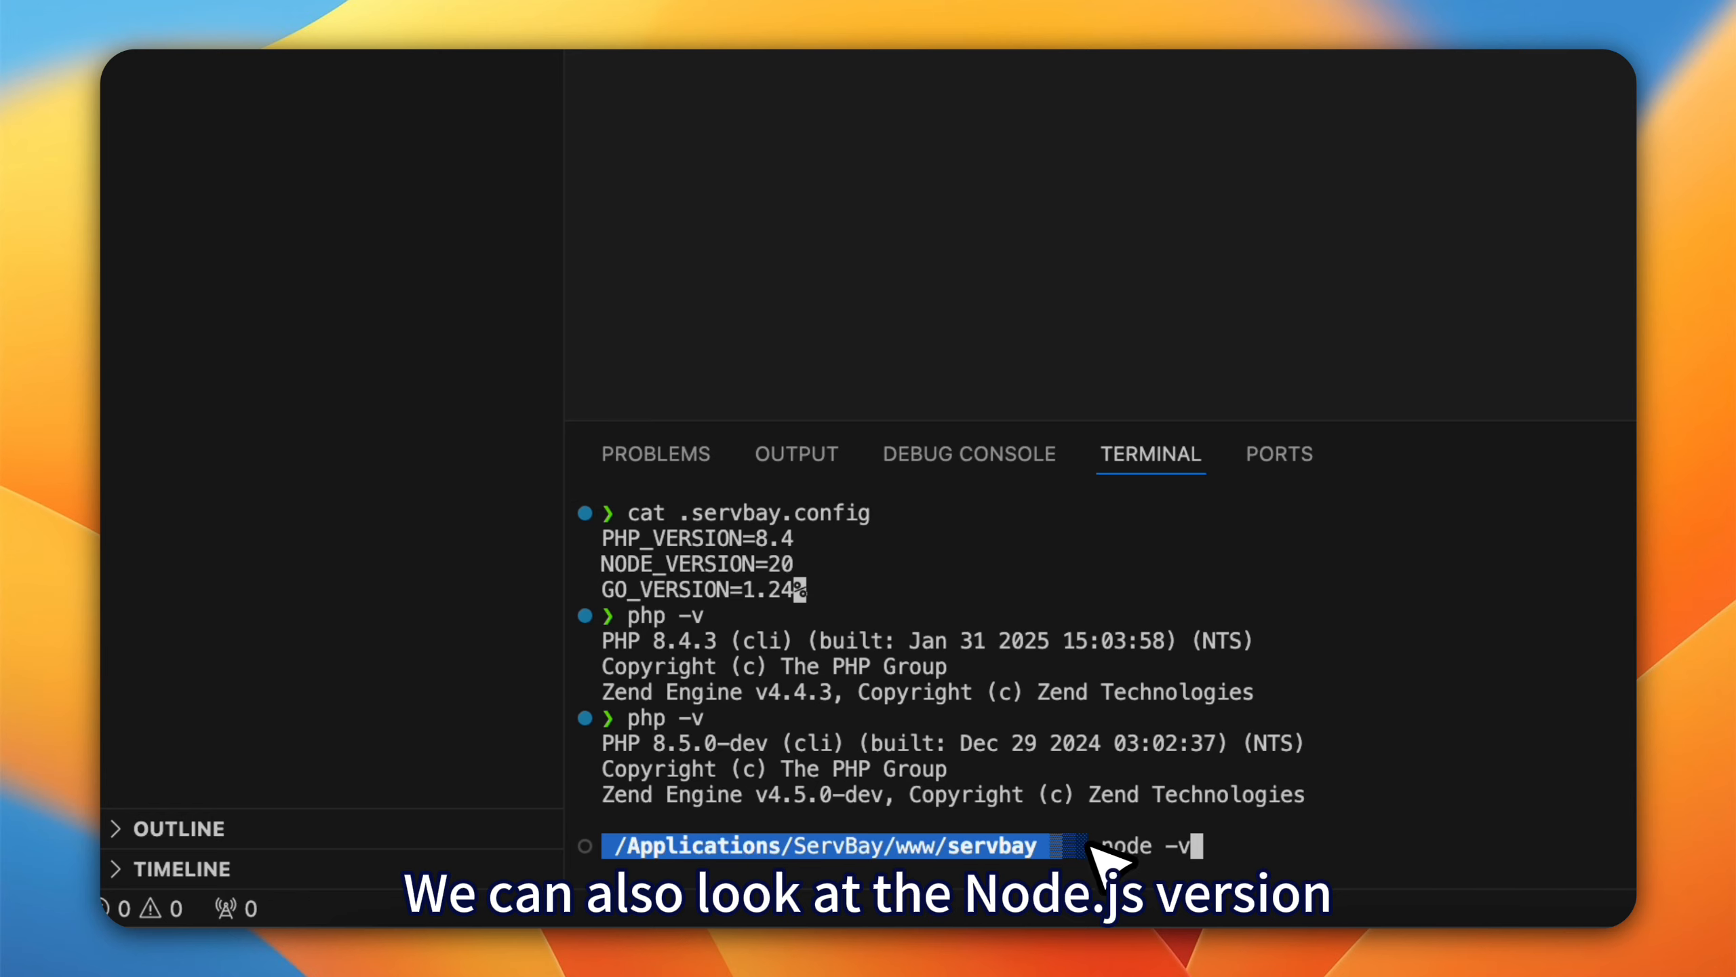
pyautogui.press('Return')
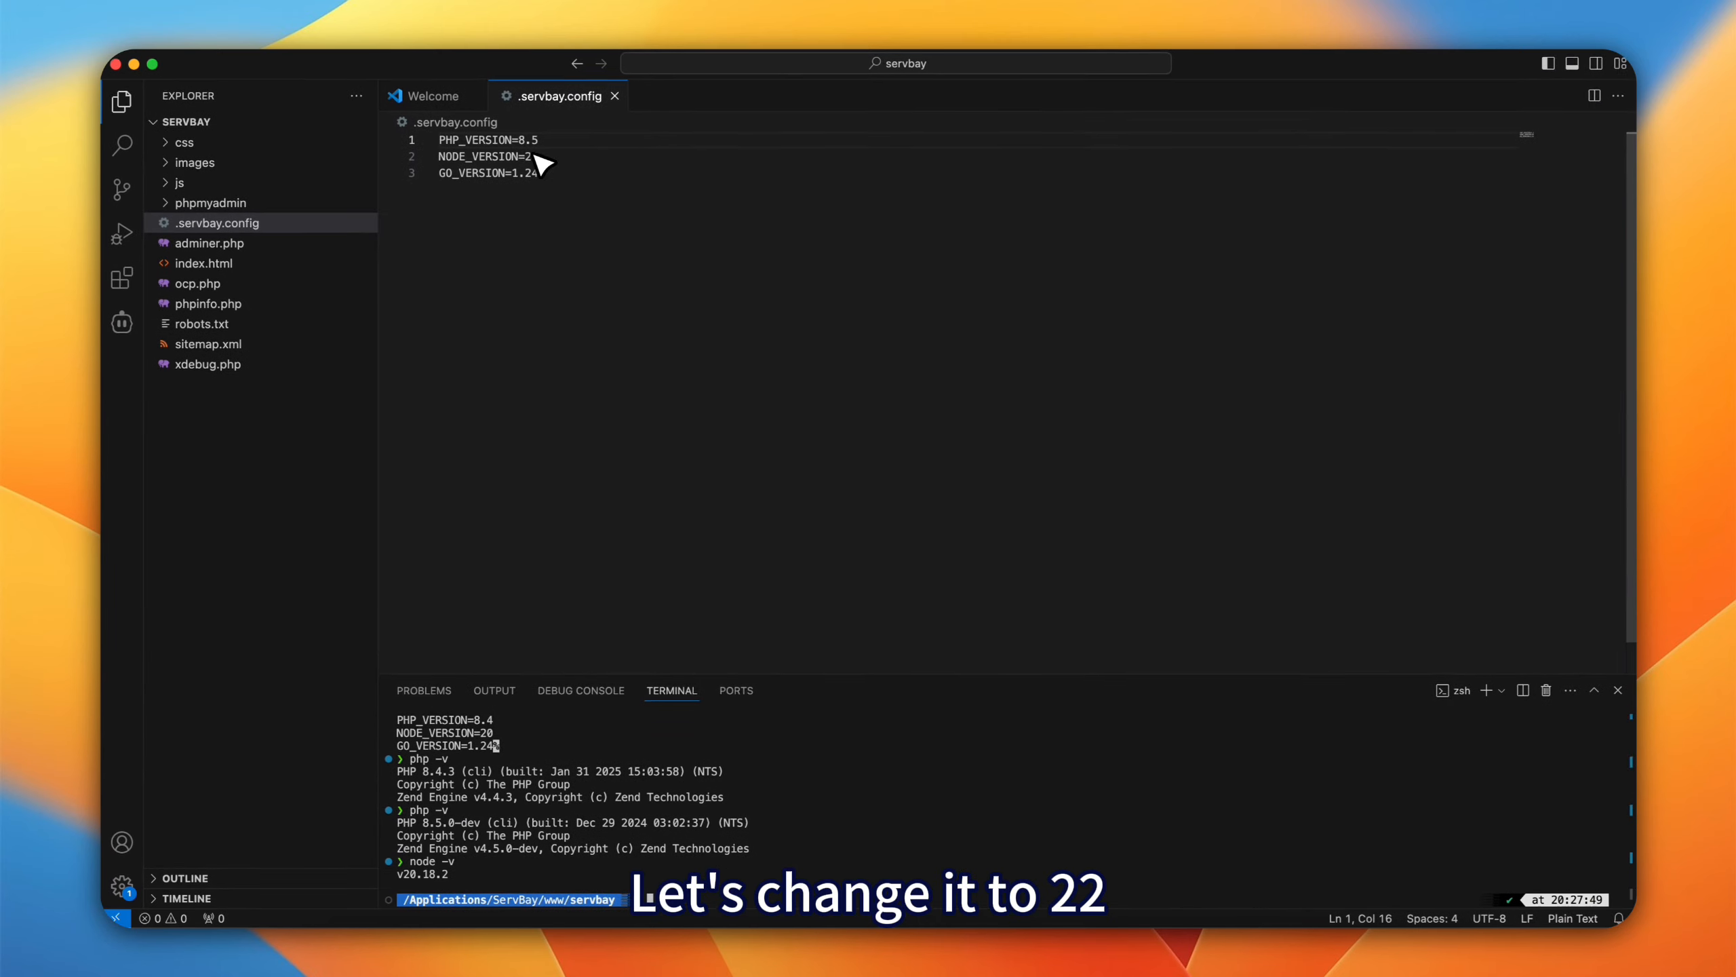
# Set NODE_VERSION to 22 in .servbay.config, save the file and check the version with node -v in the terminal
pyautogui.click(540, 158)
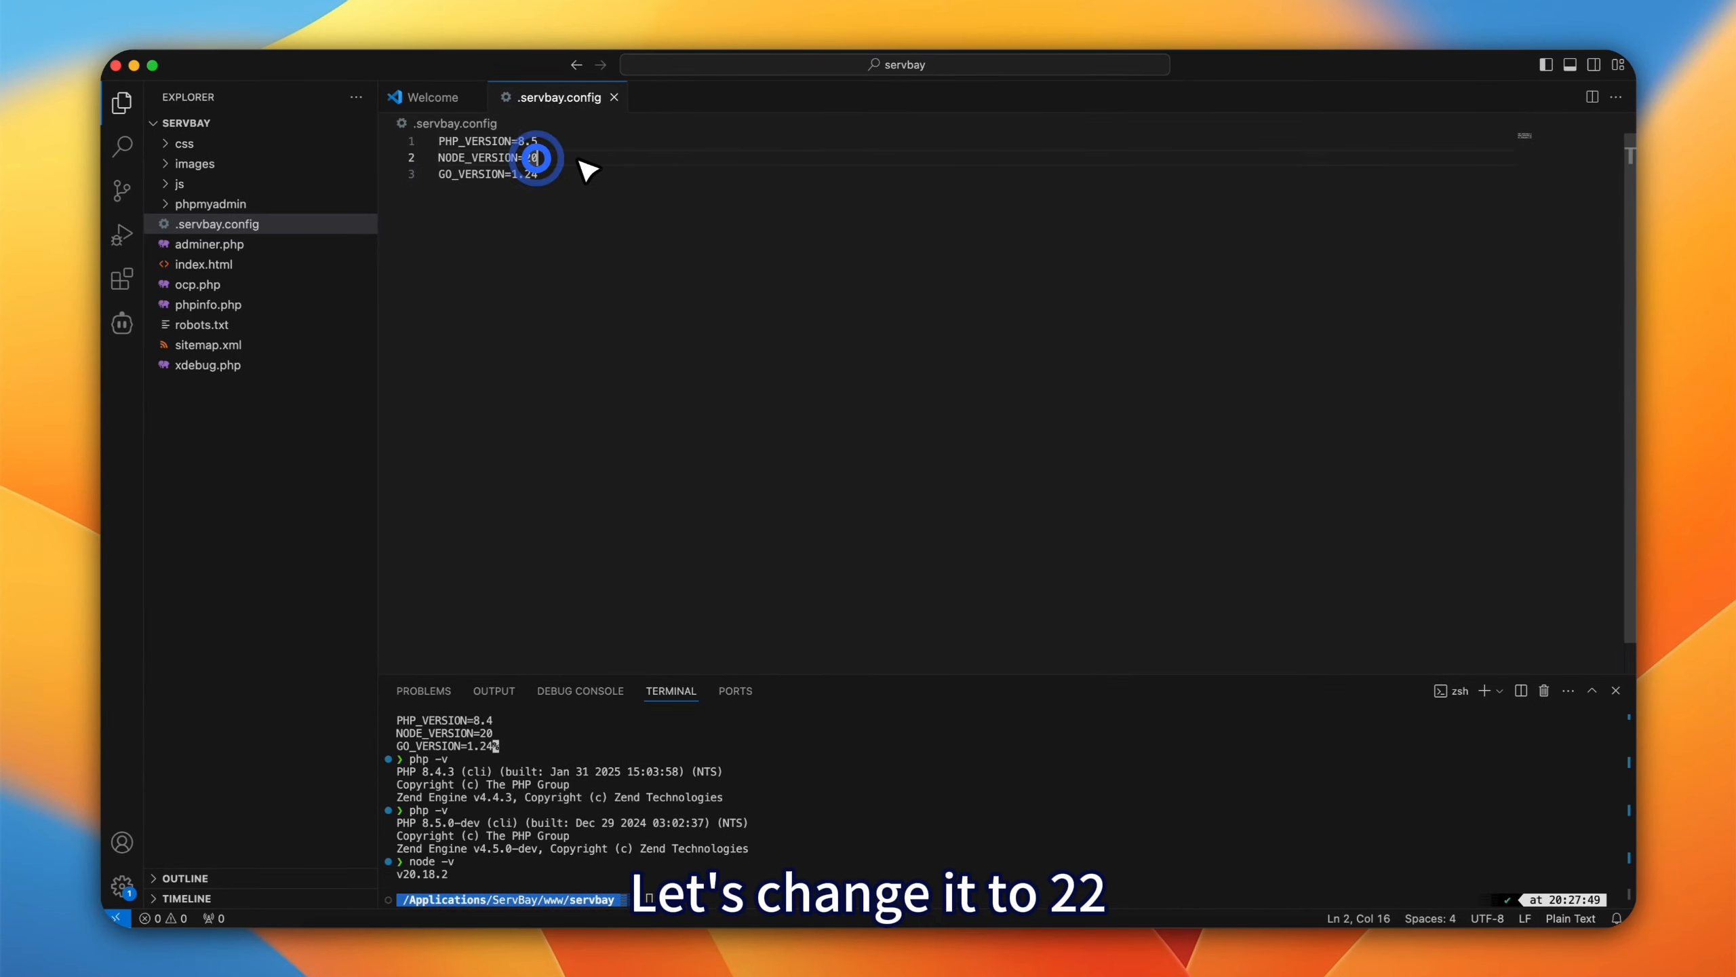
pyautogui.press('BackSpace')
pyautogui.write('2')
pyautogui.press('super+s')
pyautogui.click(885, 705)
pyautogui.write('node -v')
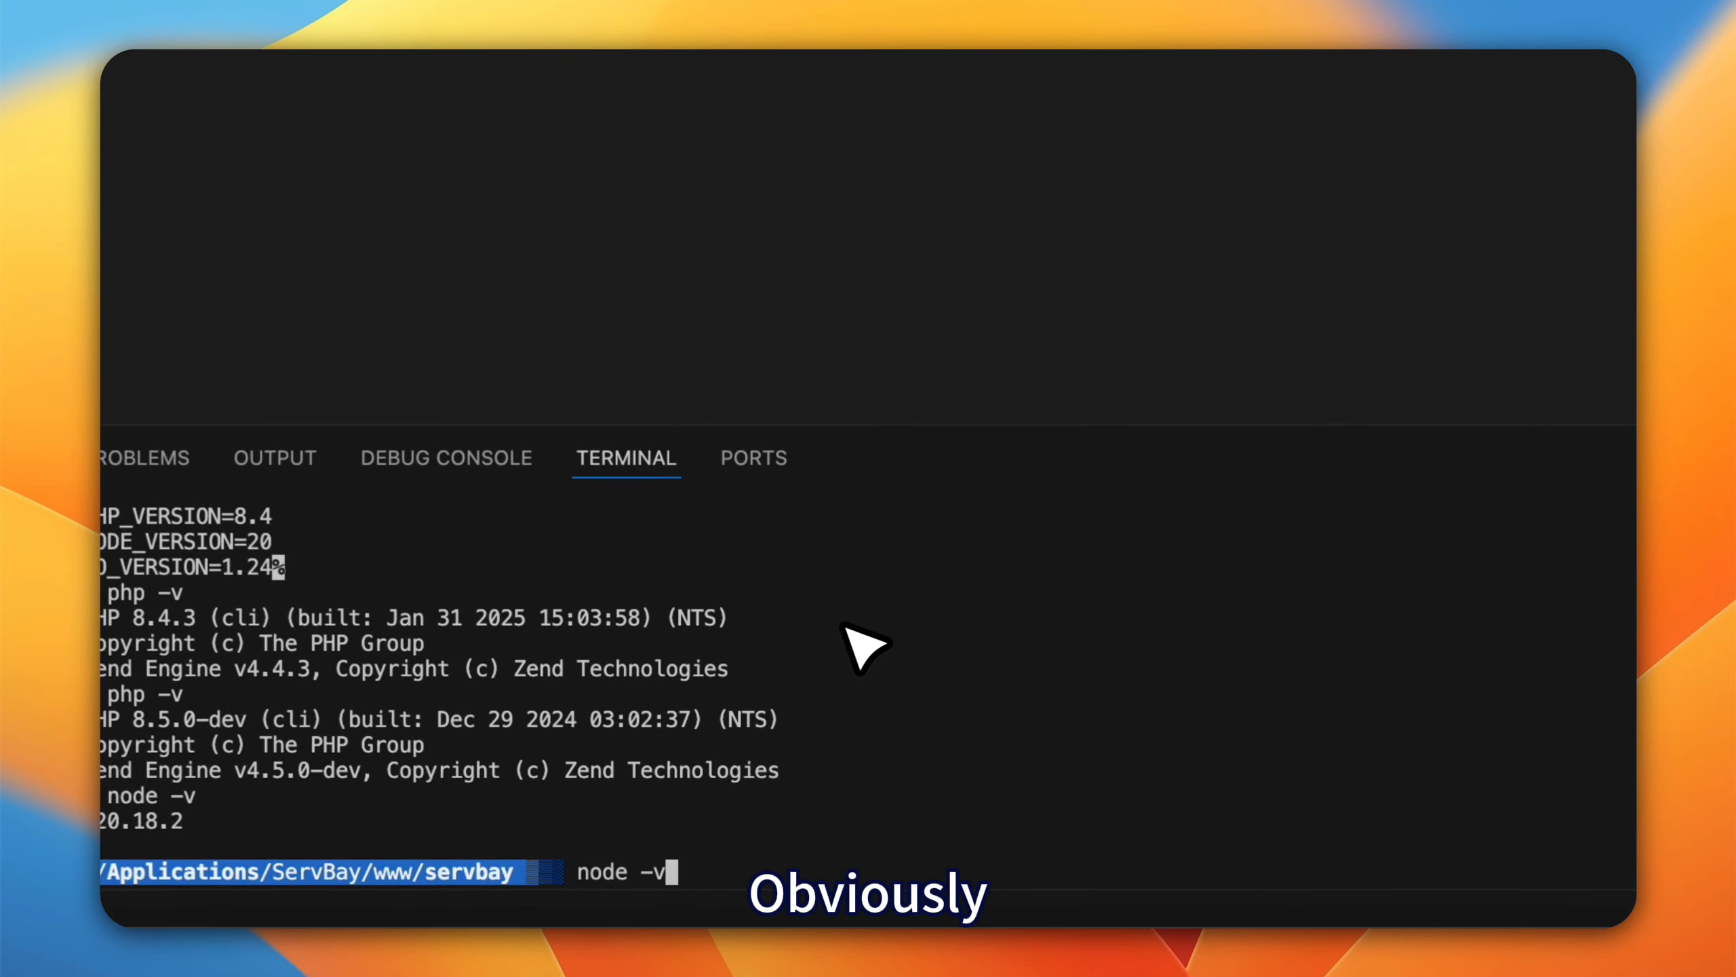
pyautogui.press('Return')
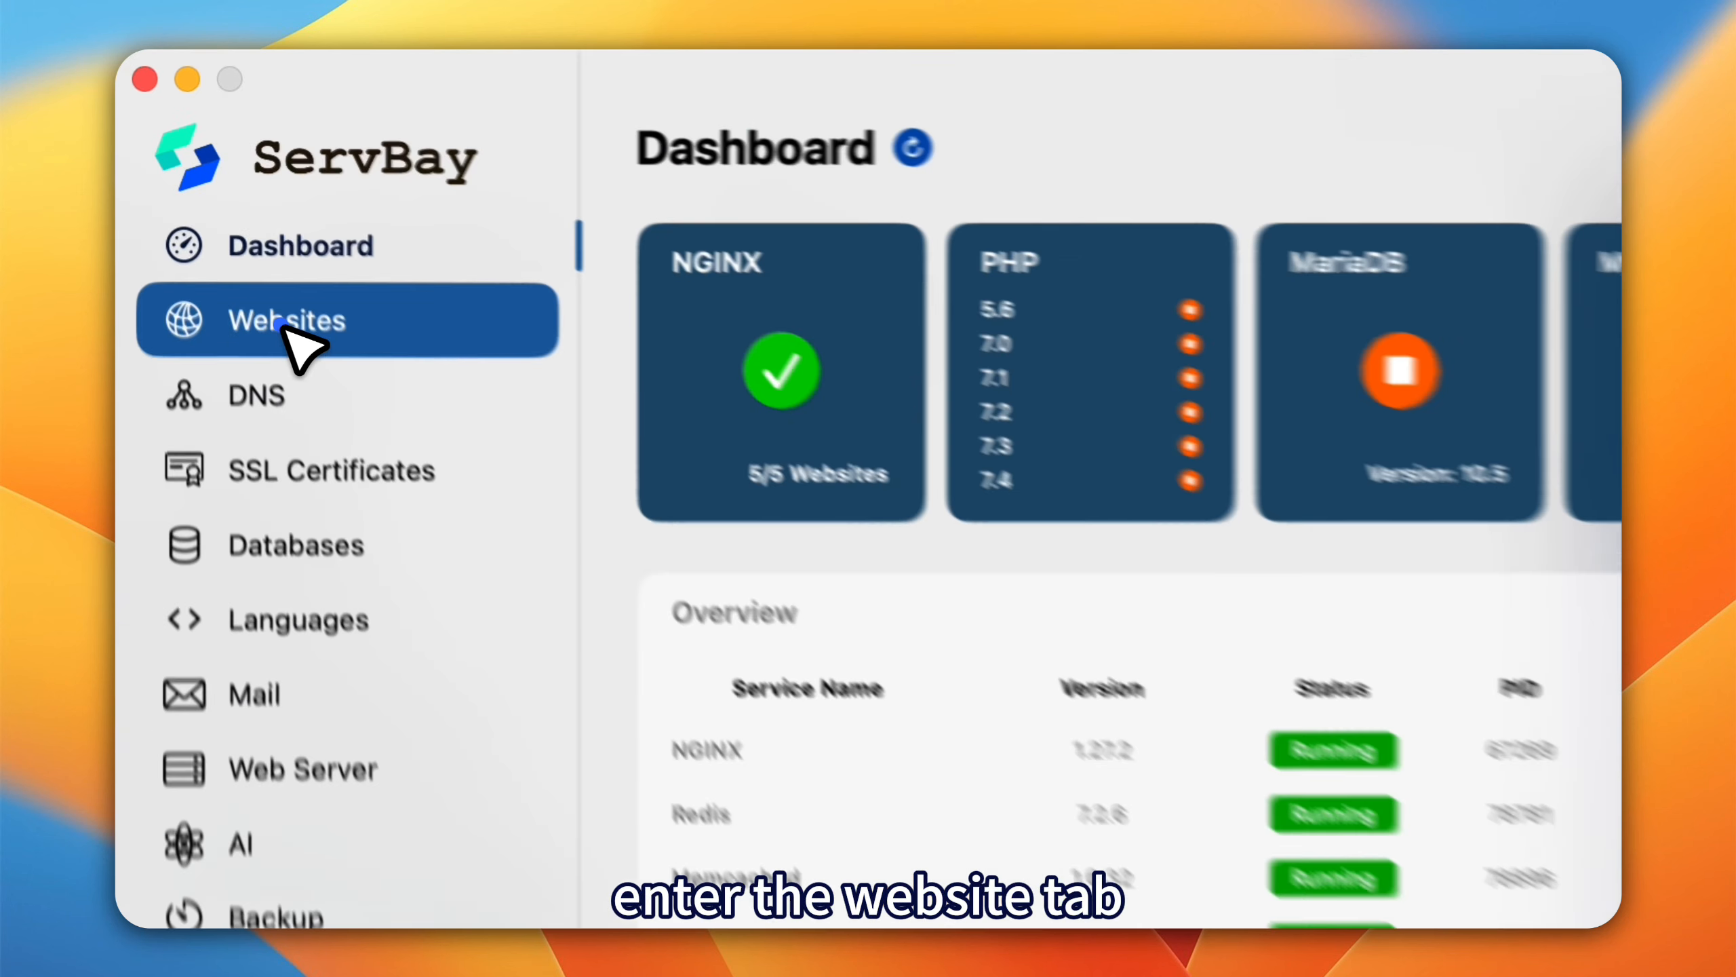
# Open the blank form for adding a new website in the Websites section
pyautogui.click(214, 211)
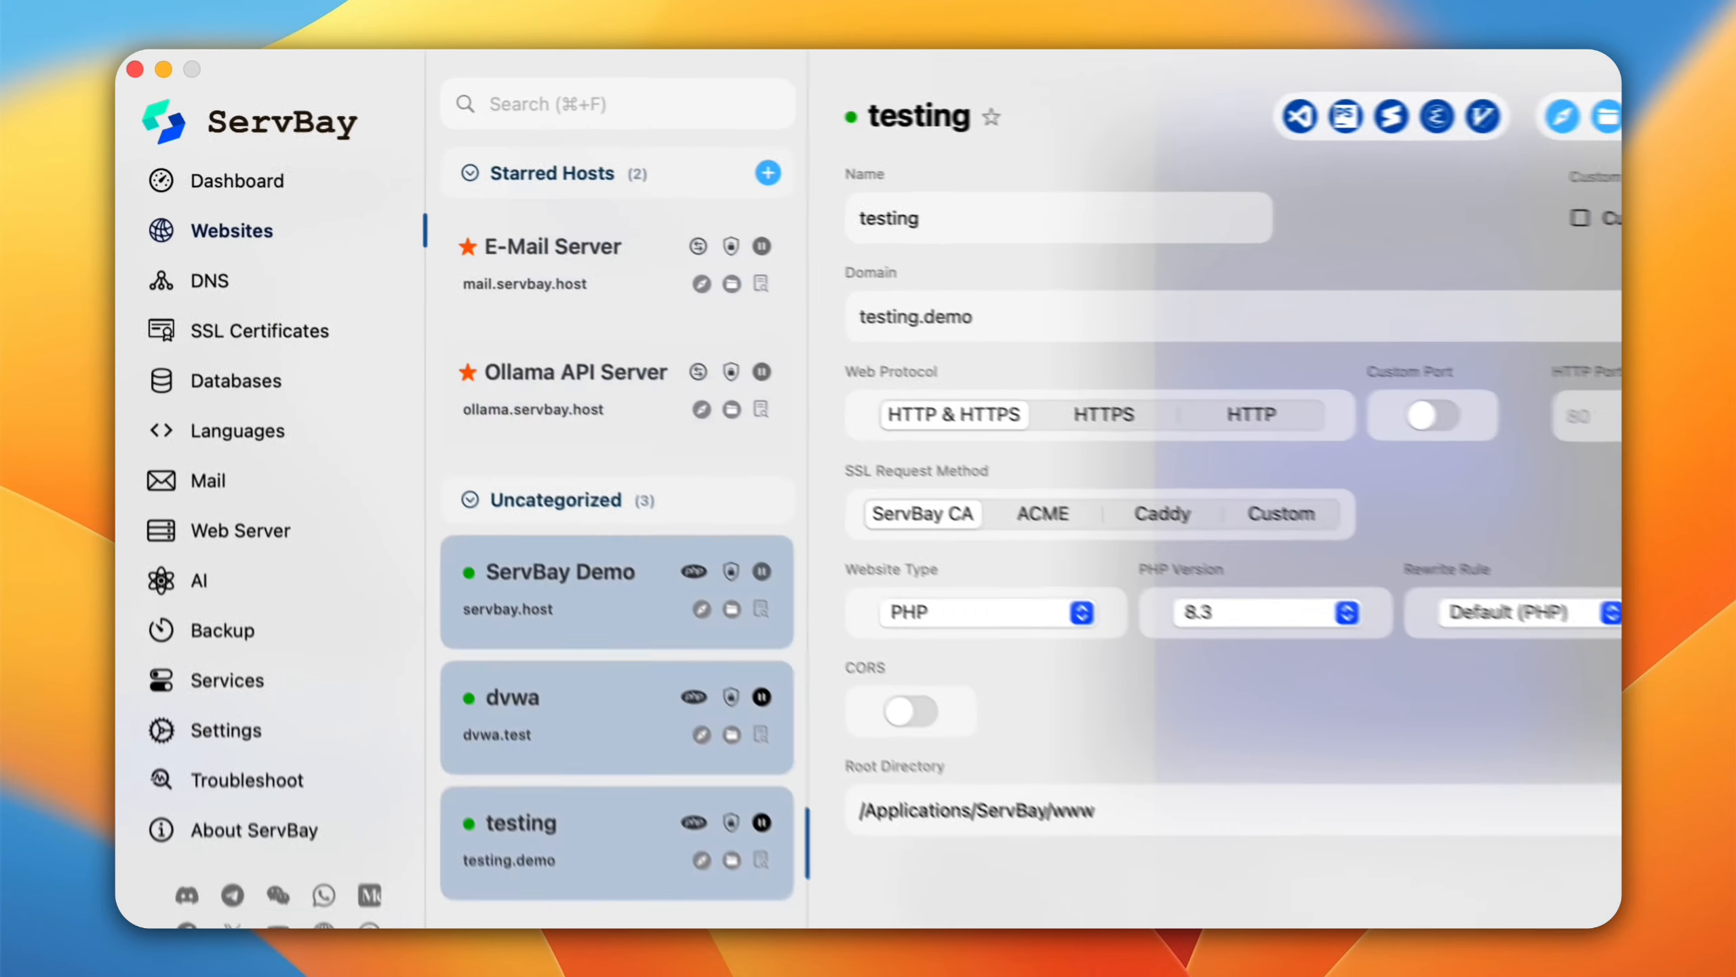
pyautogui.click(554, 878)
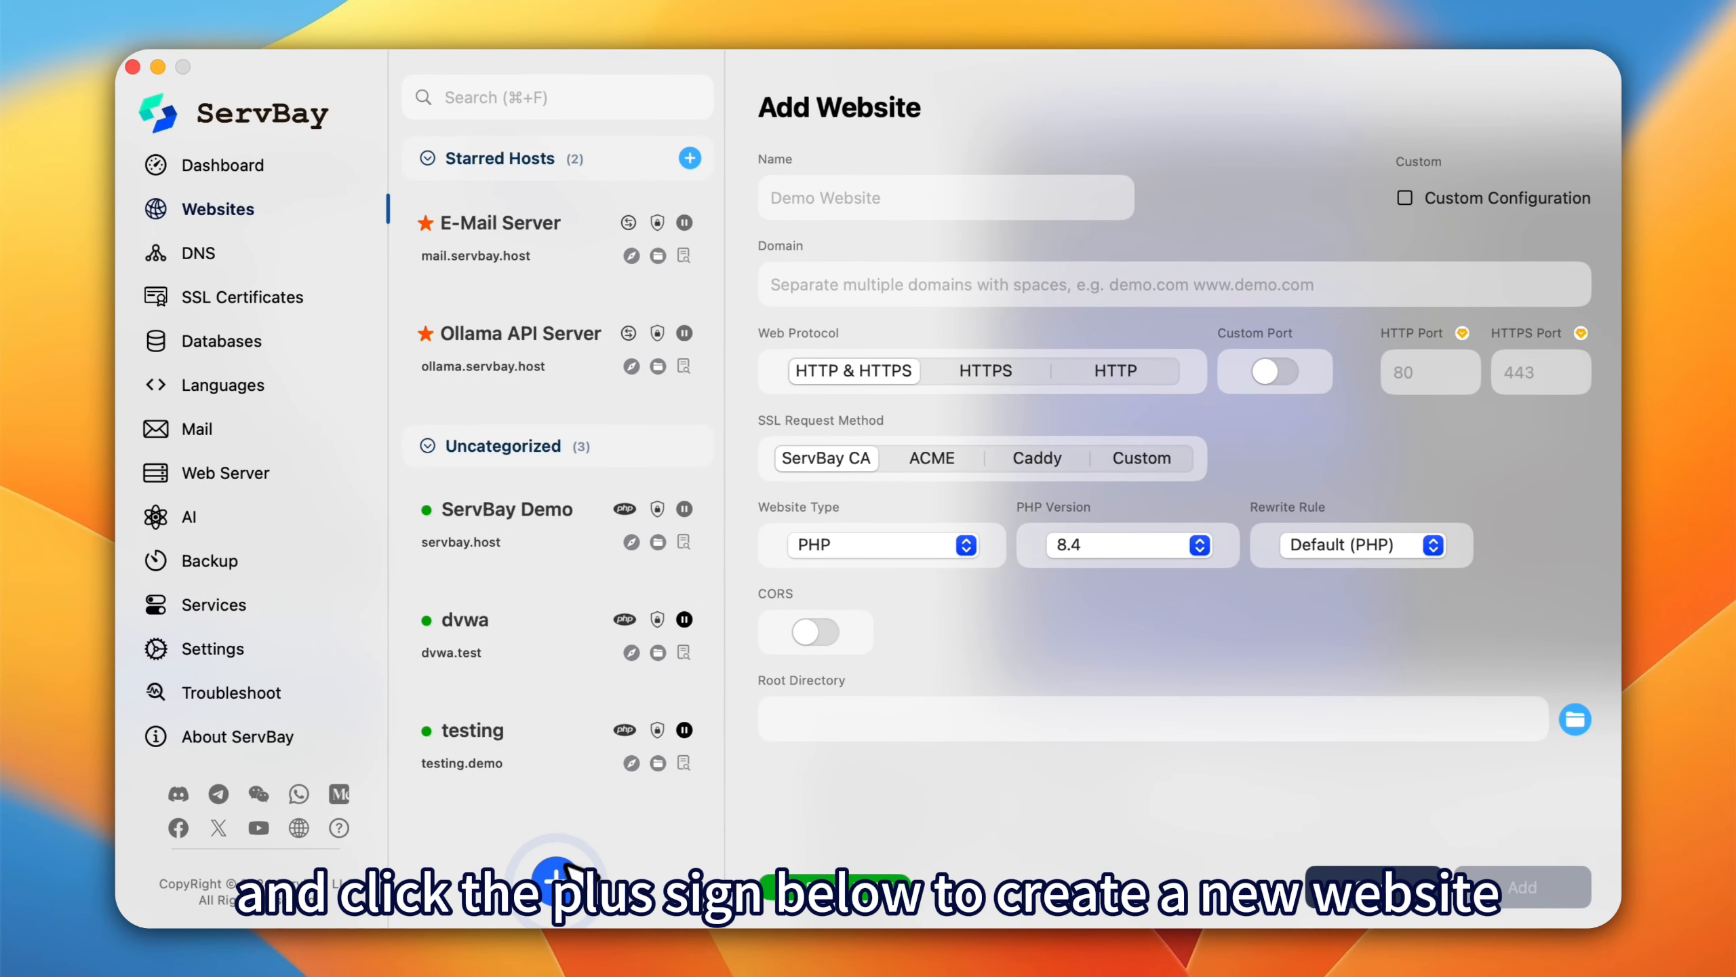
# Set the PHP version of the testing website to 8.4 and save the change
pyautogui.click(542, 751)
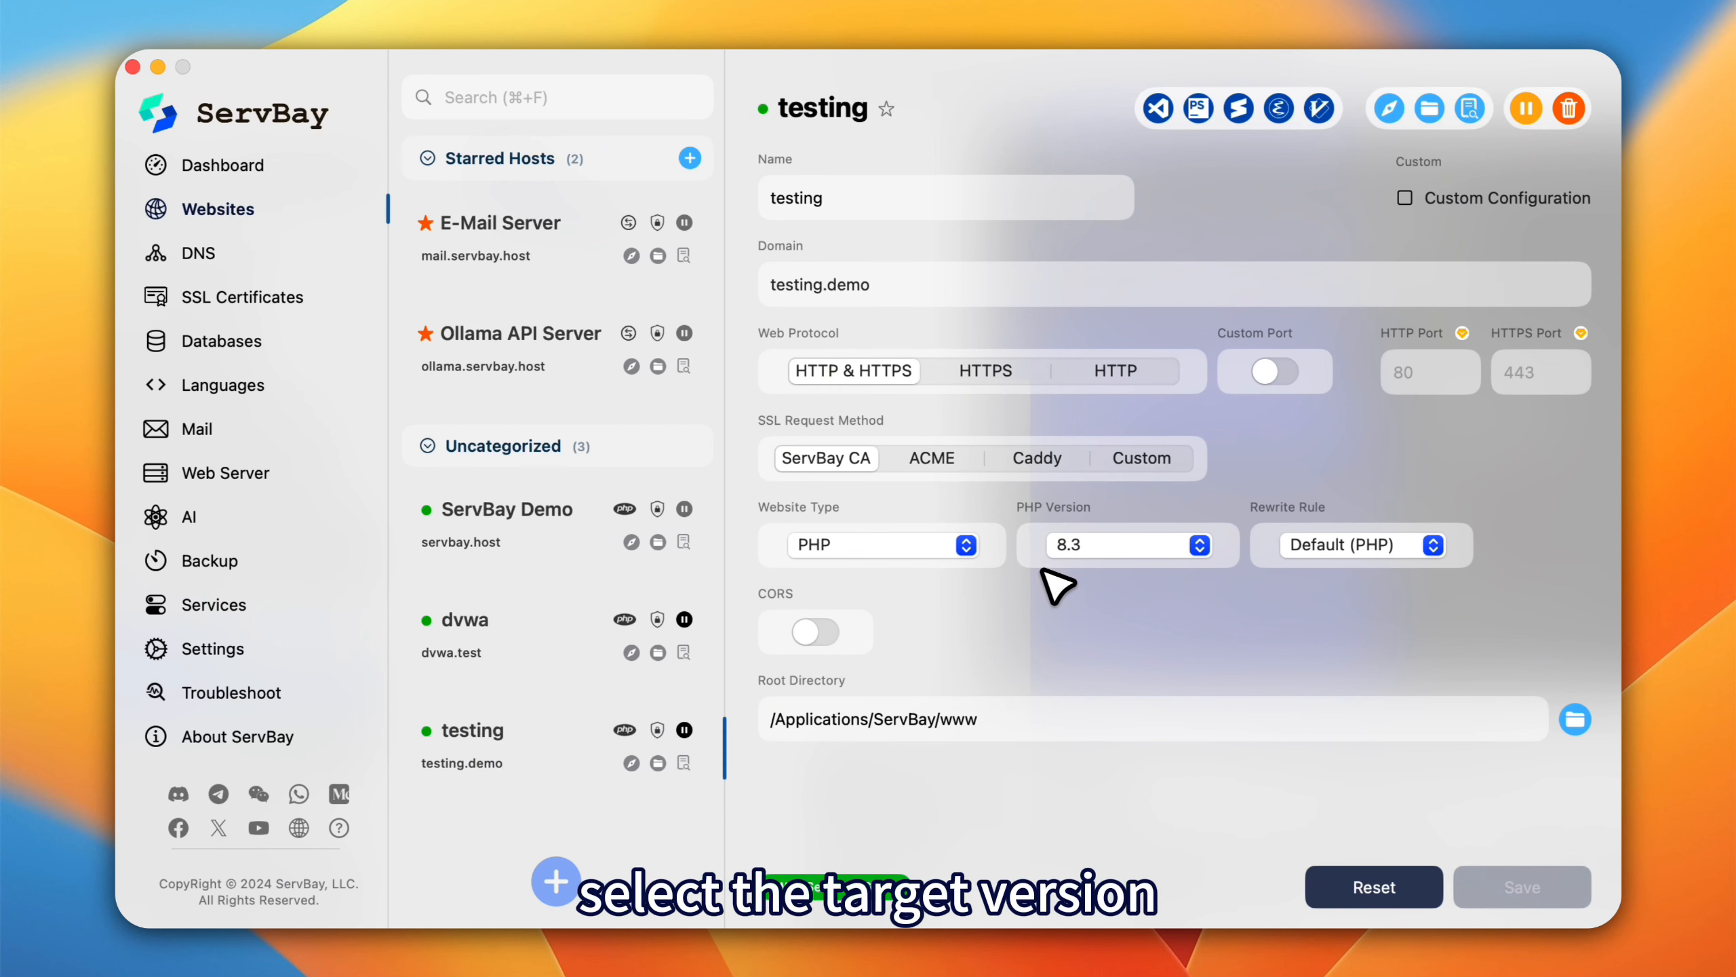
pyautogui.click(1137, 545)
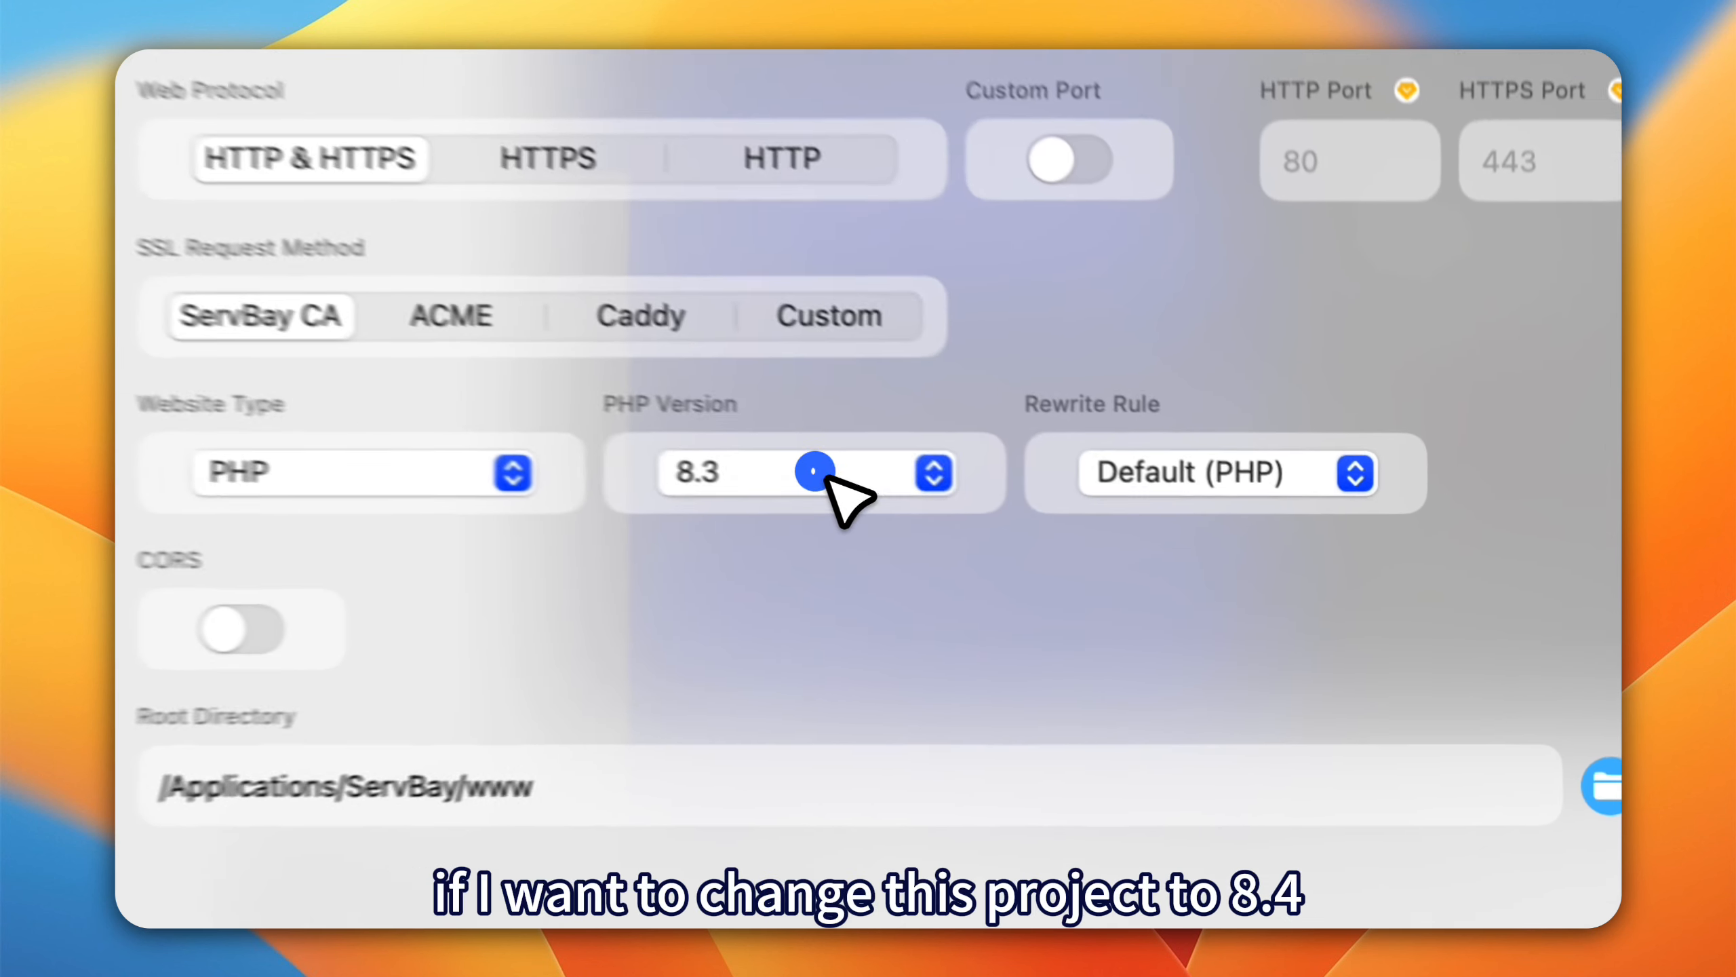
pyautogui.click(1104, 576)
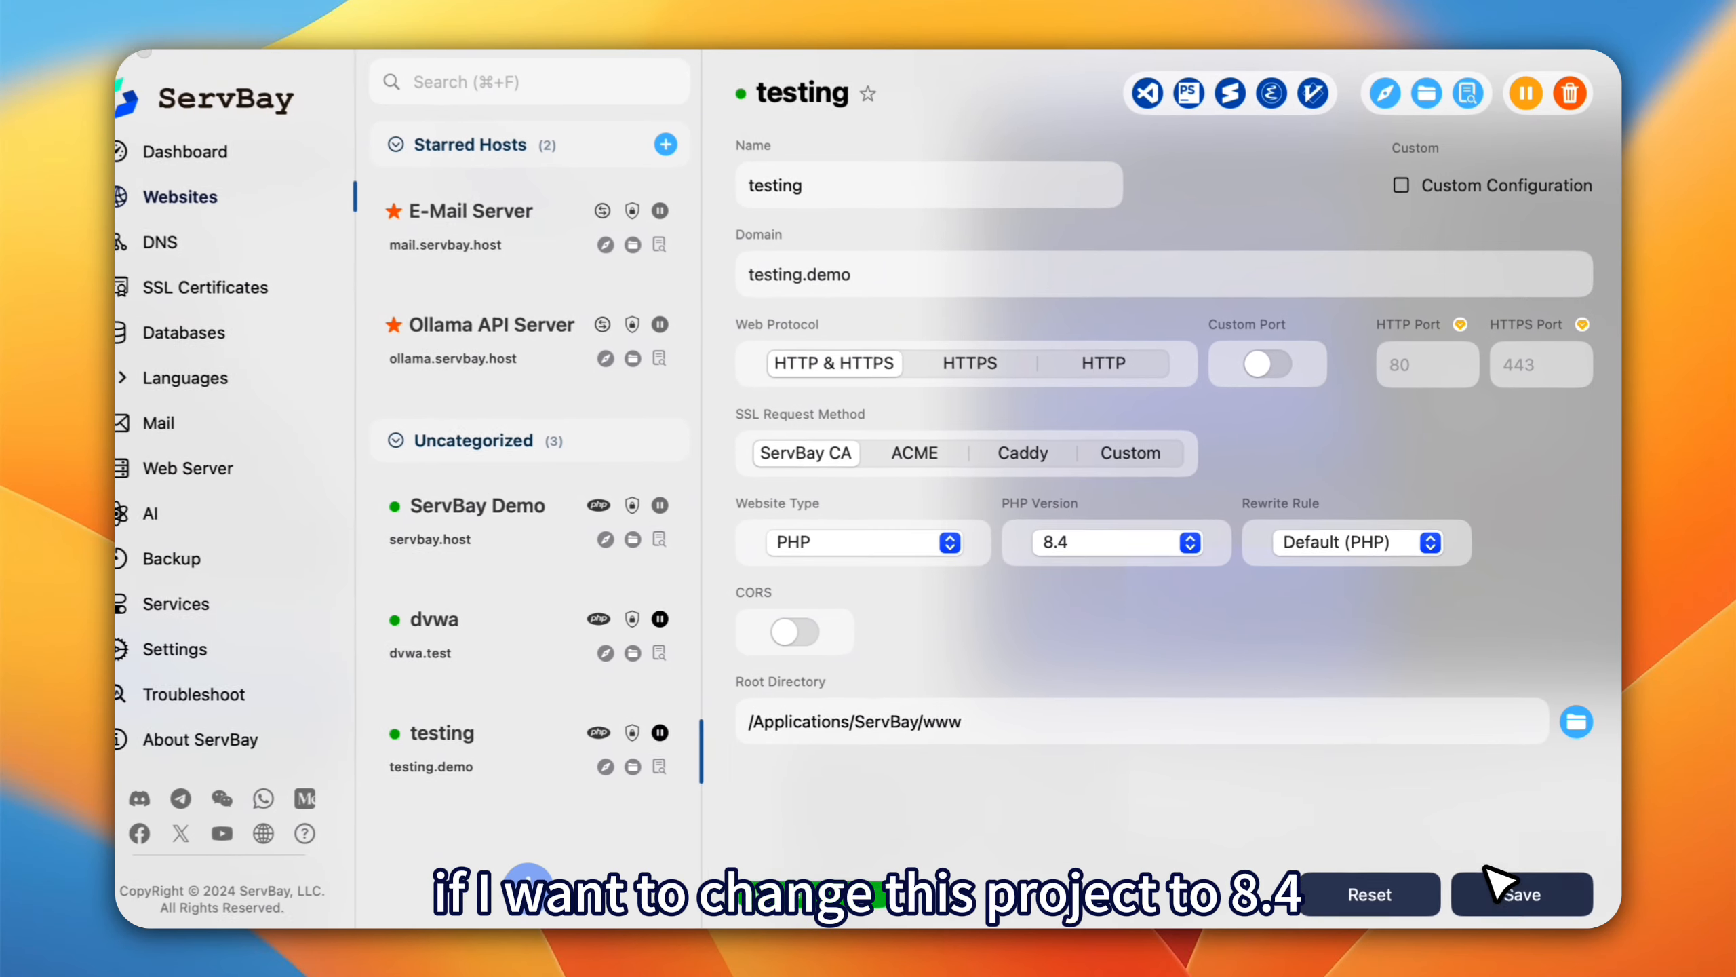
pyautogui.click(1522, 887)
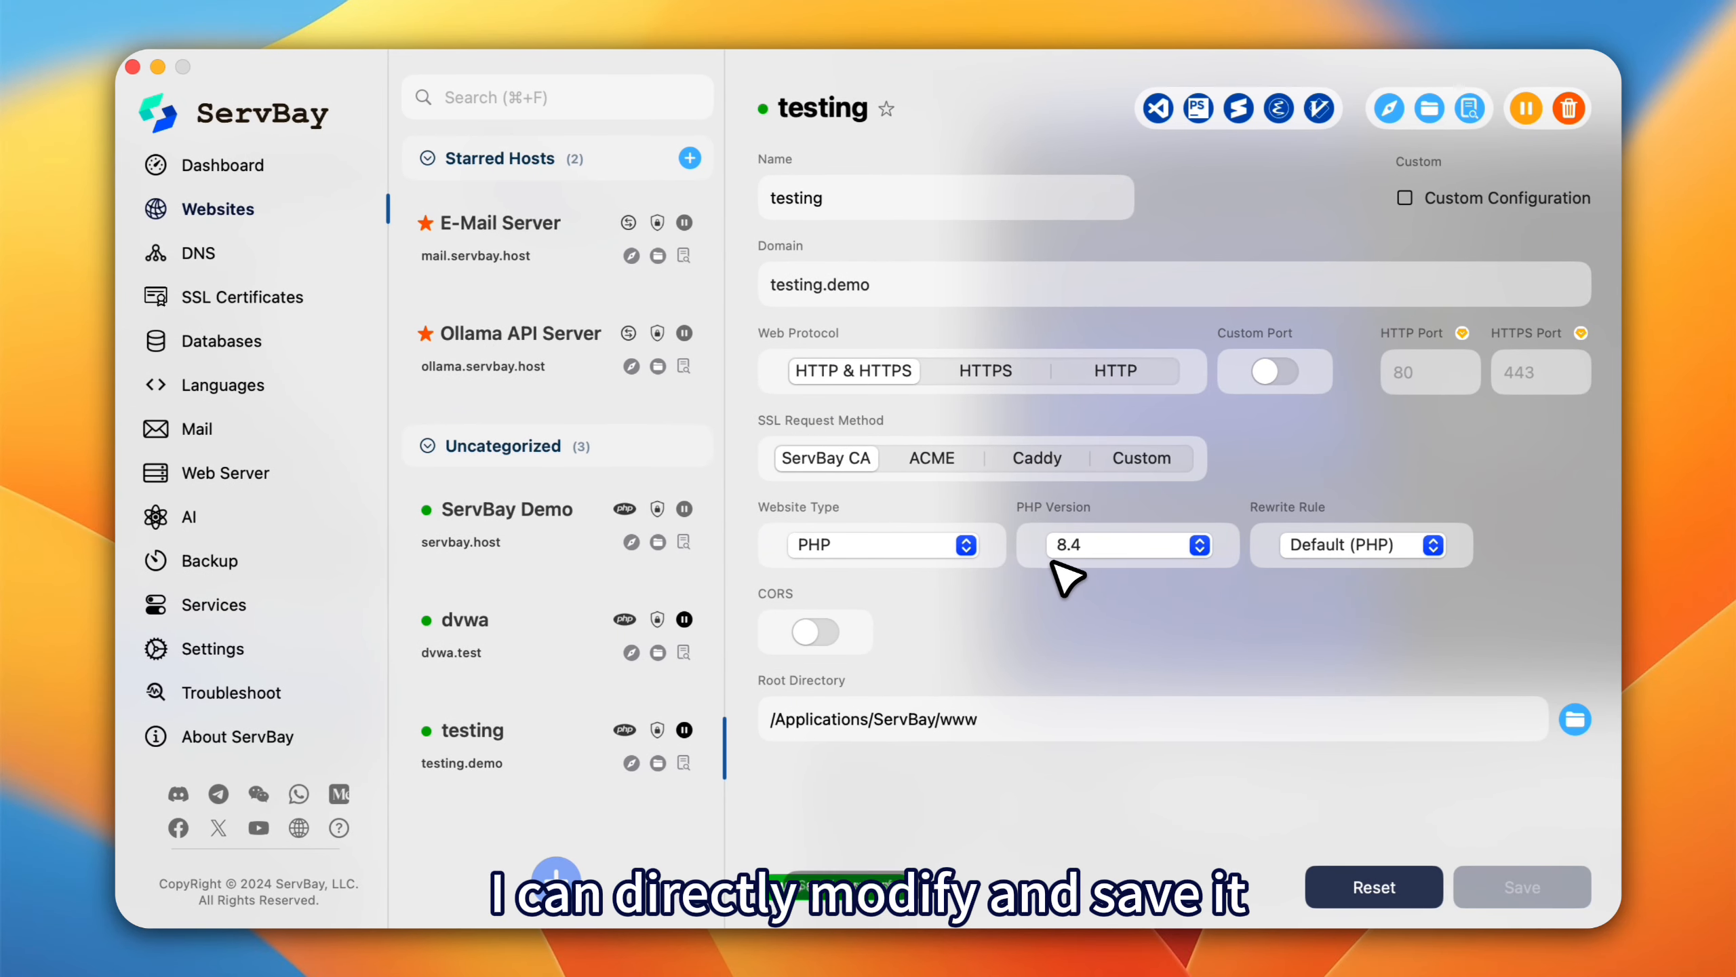
# View the ServBay Demo website, then set the dvwa website's PHP version to 8.5 and save it
pyautogui.click(497, 513)
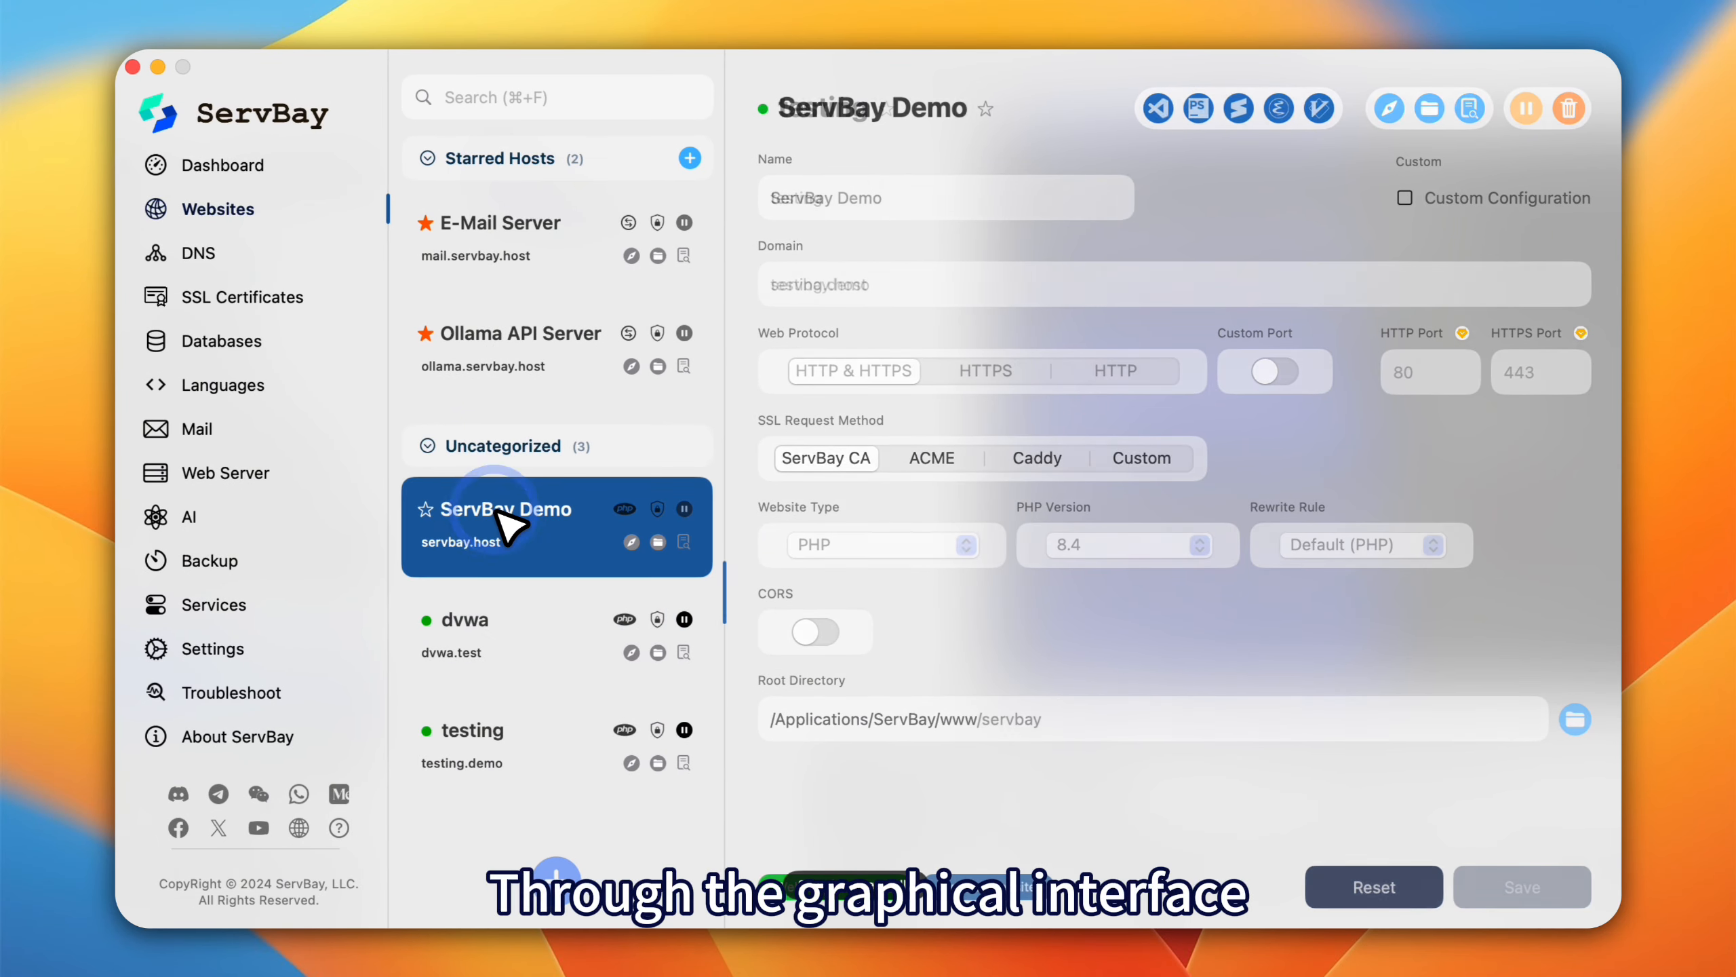
pyautogui.click(498, 657)
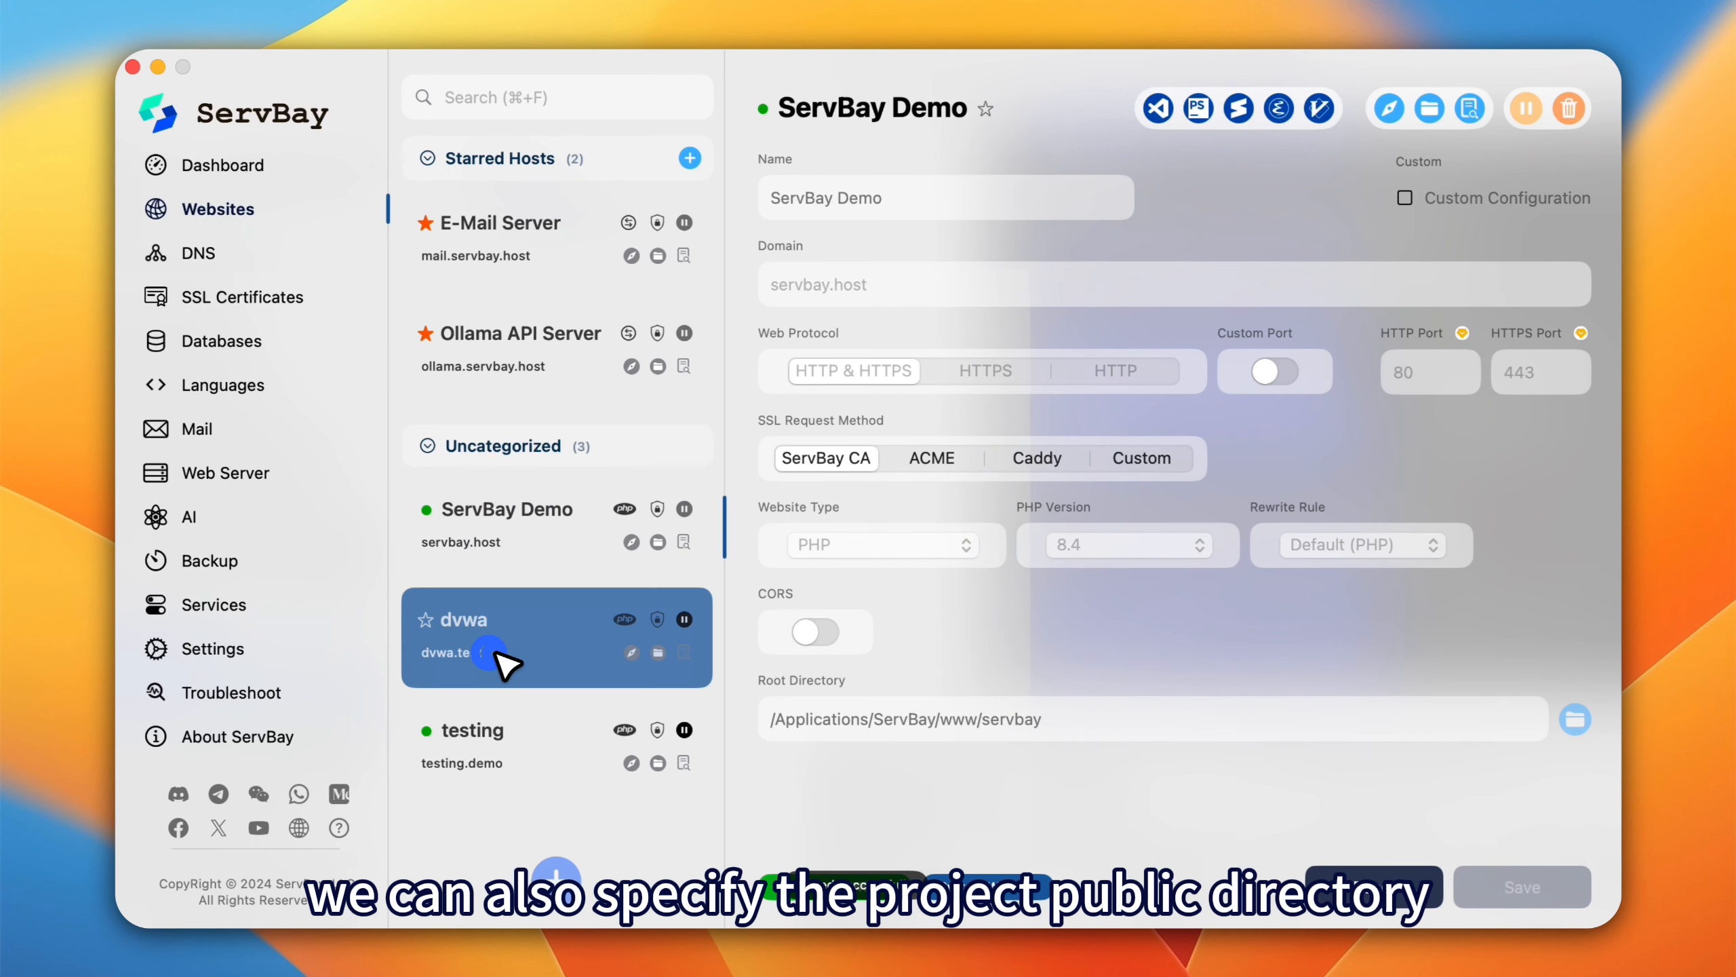
pyautogui.click(1049, 552)
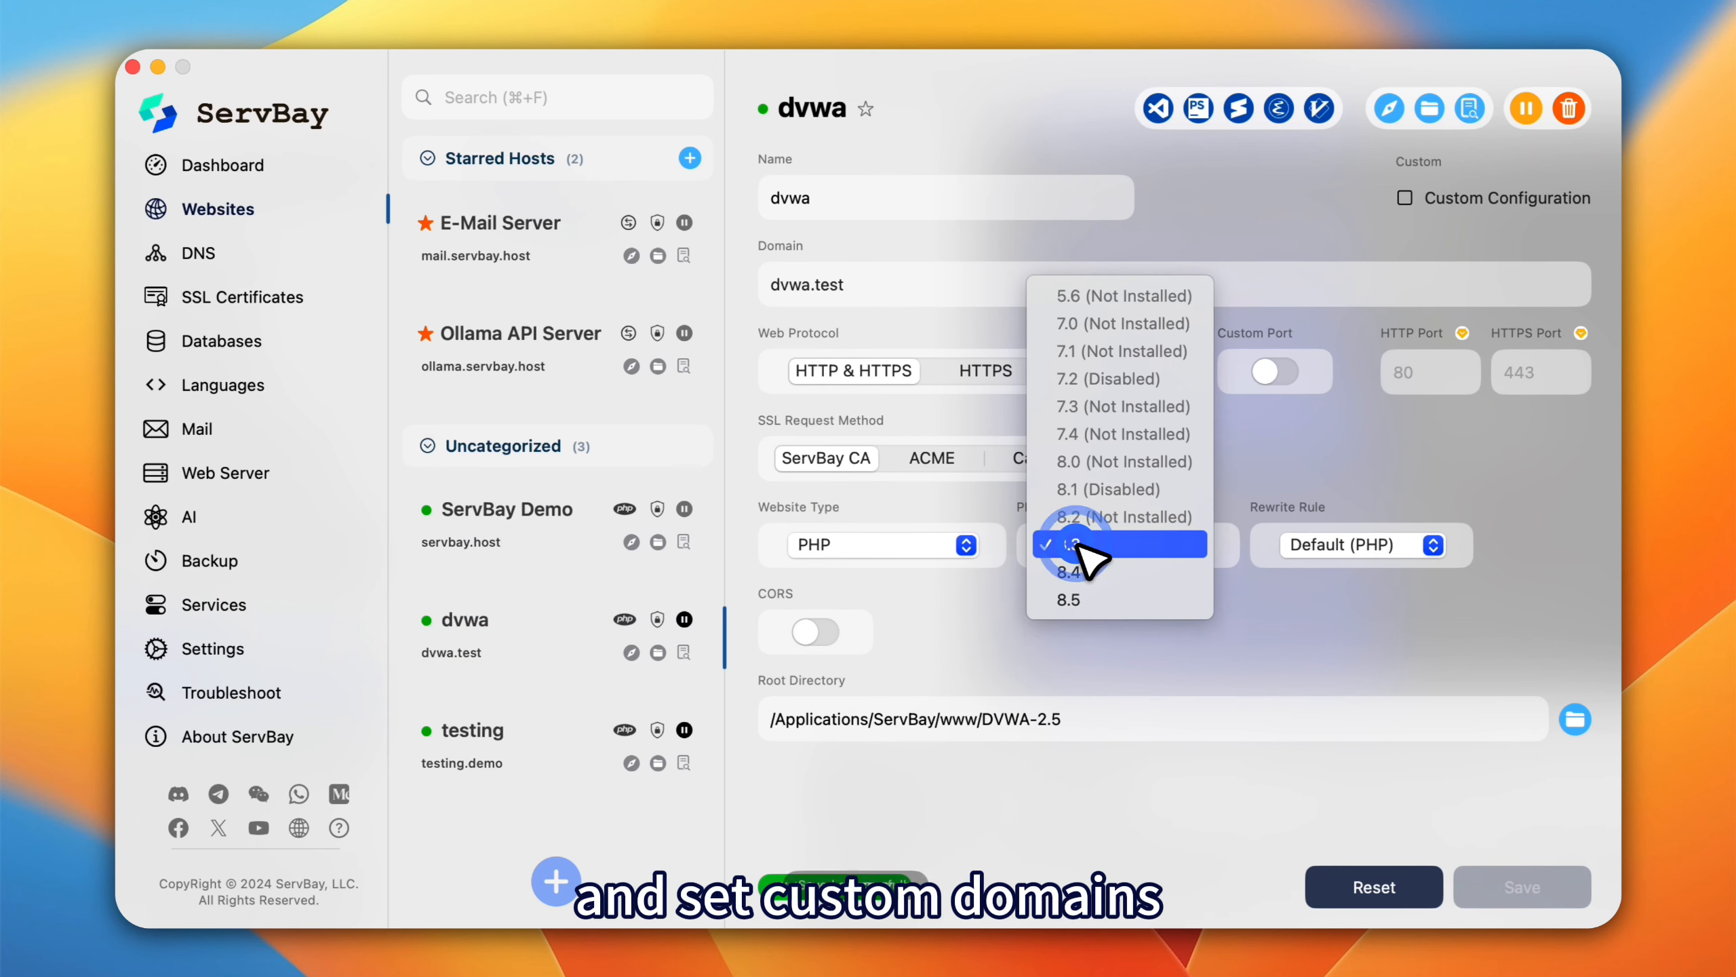
pyautogui.click(1065, 596)
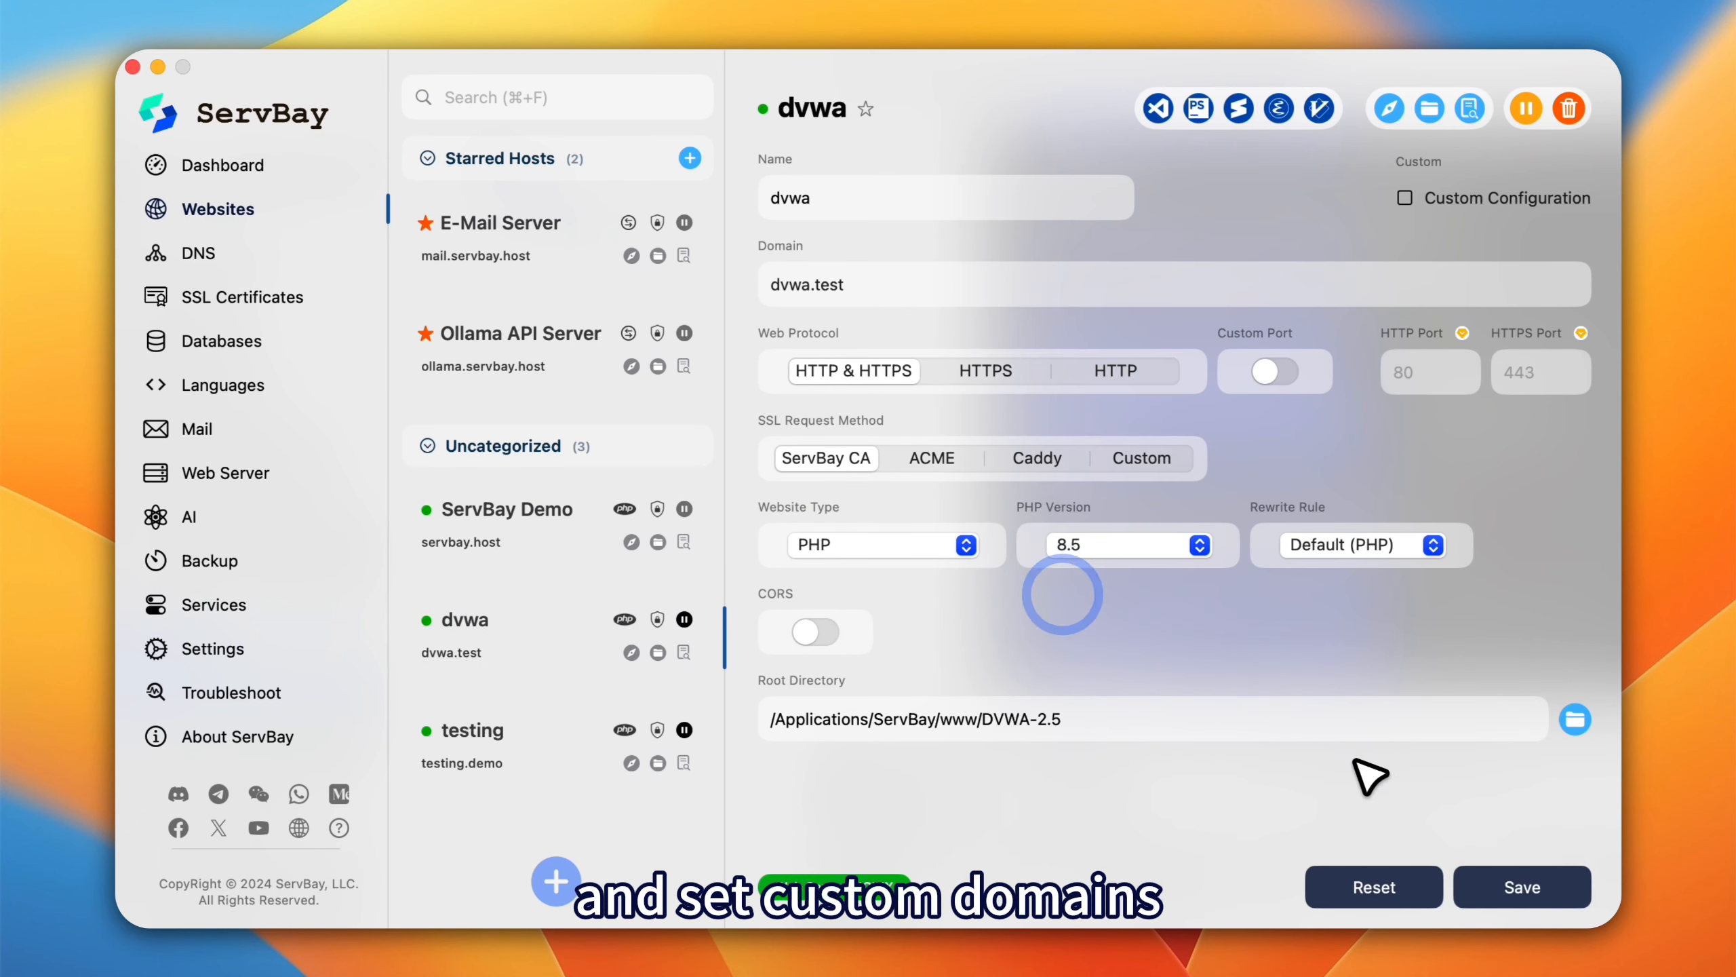
pyautogui.click(1495, 887)
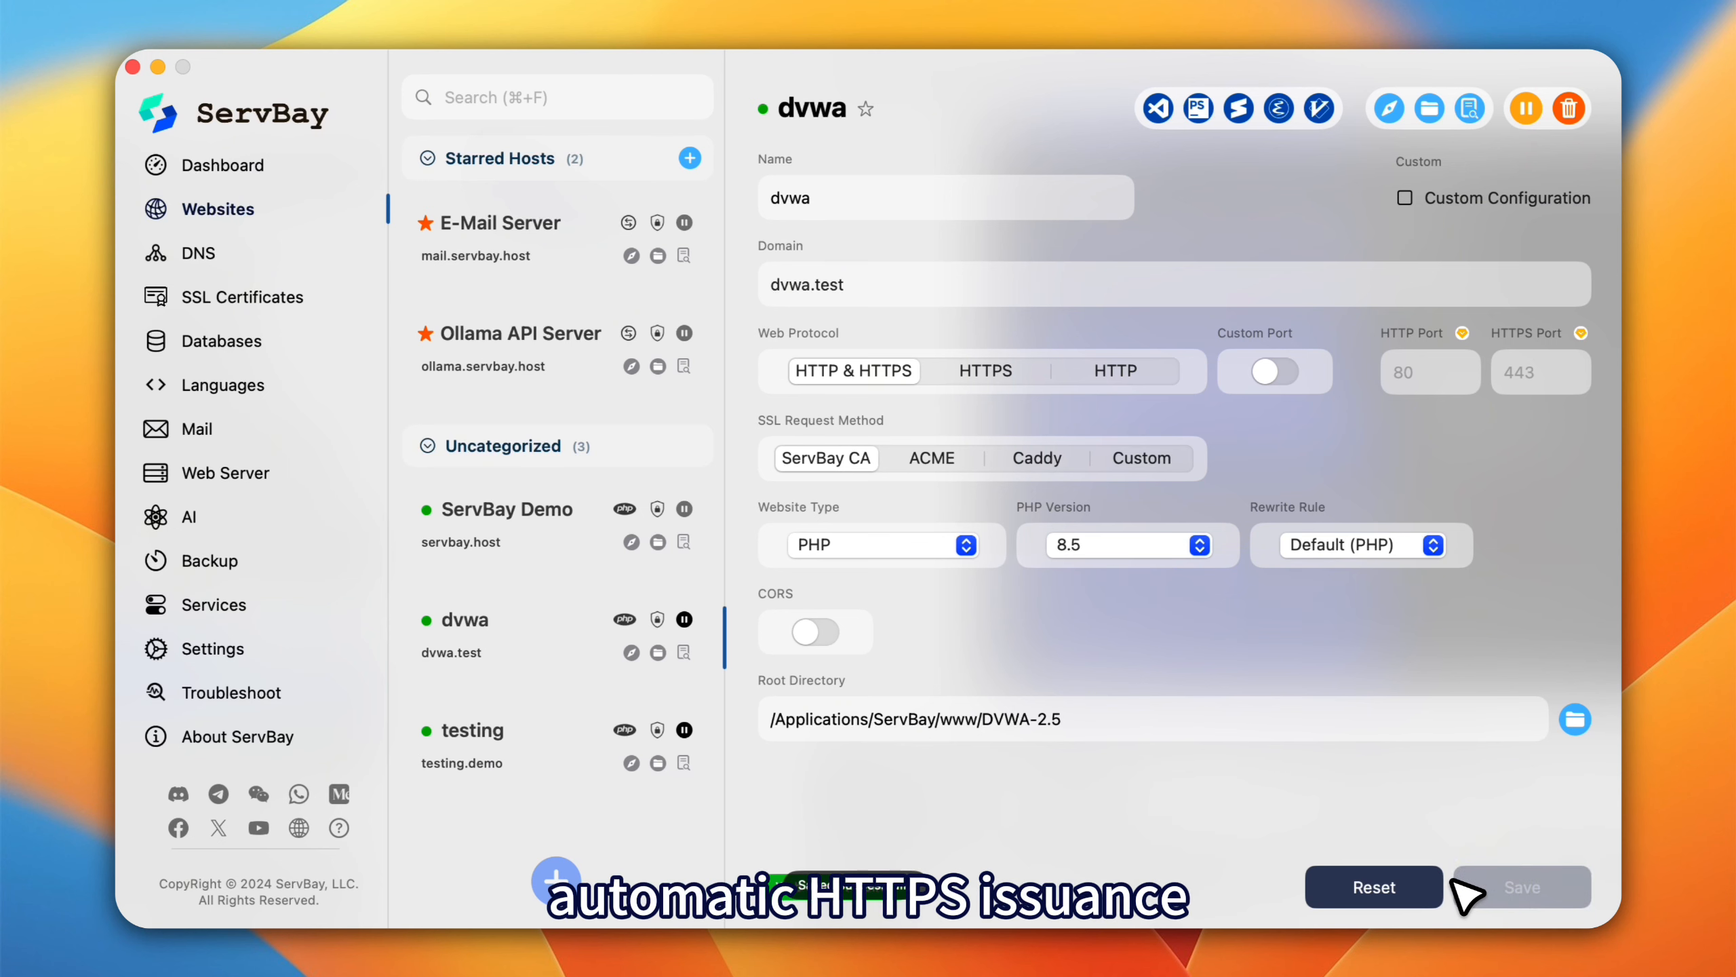